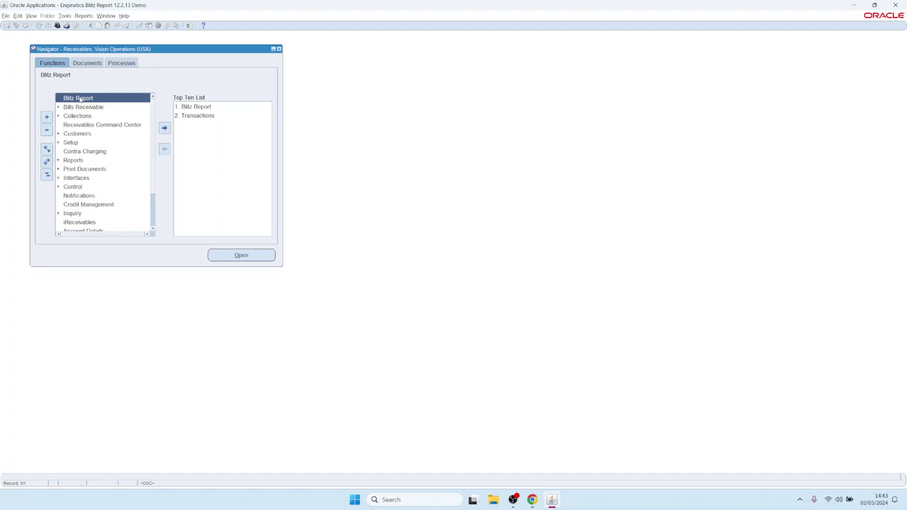
# Open Blitz Report and run the AR Customers and Sites report with its default parameters.
pyautogui.click(189, 25)
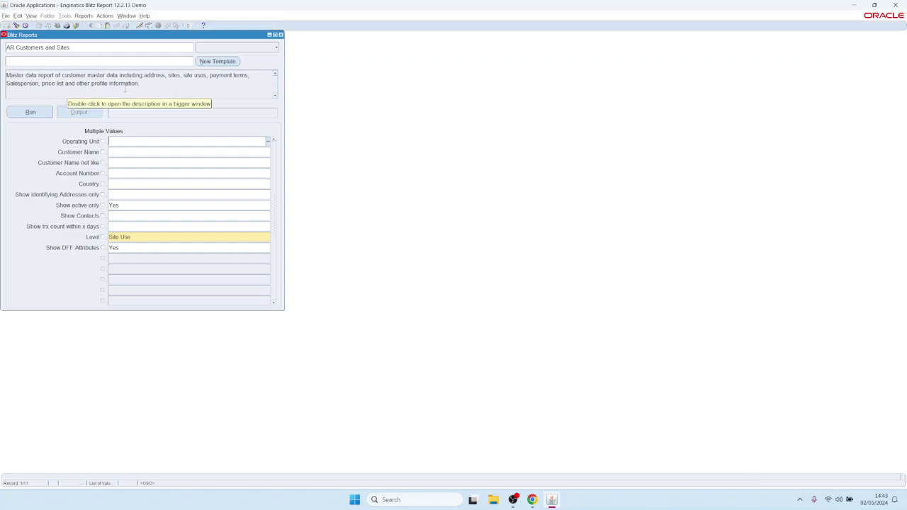
pyautogui.click(57, 48)
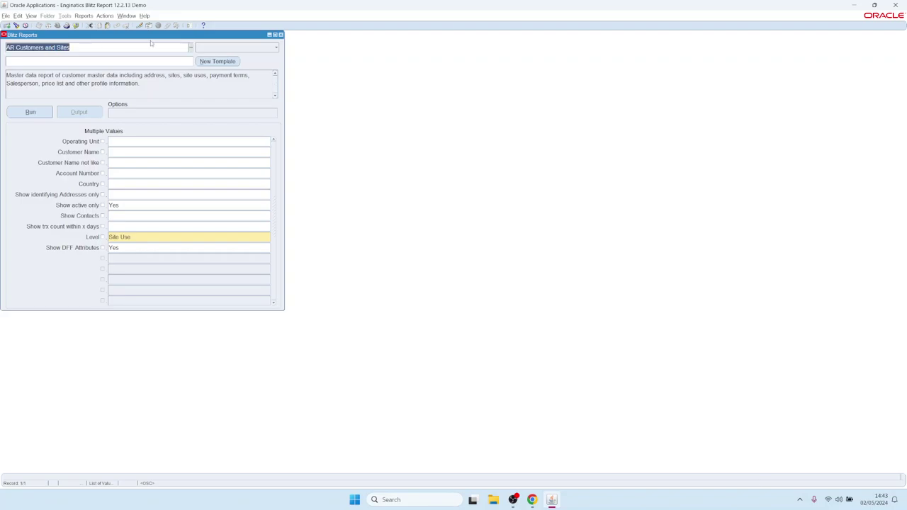
pyautogui.click(39, 116)
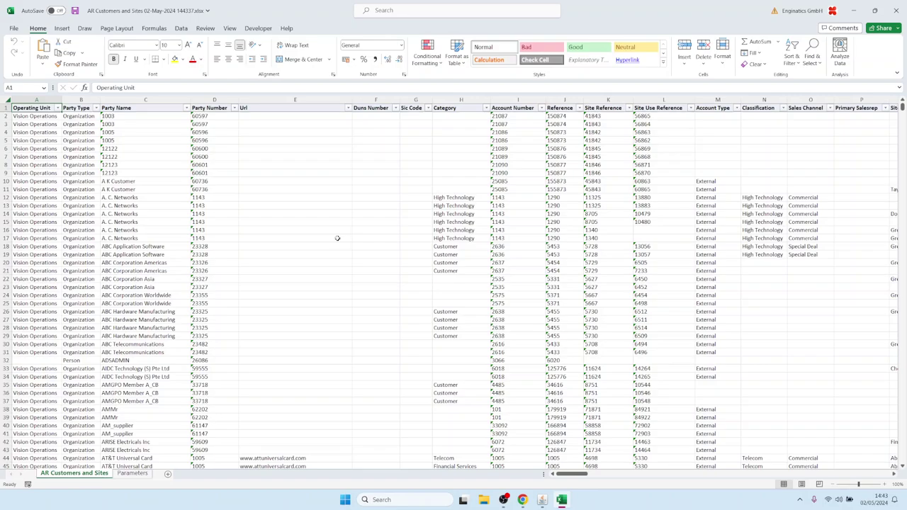
# Switch back to Oracle Applications and view the list of available reports without choosing one.
pyautogui.moveTo(545, 502)
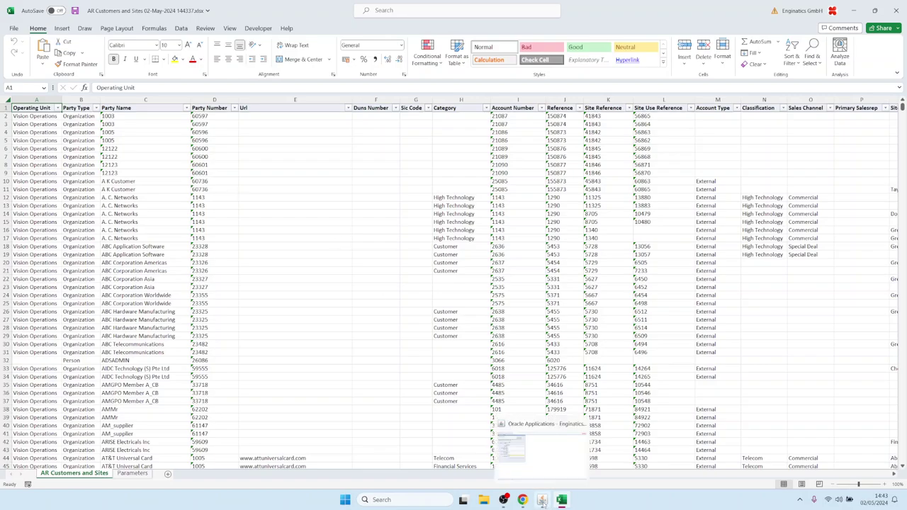
pyautogui.click(543, 476)
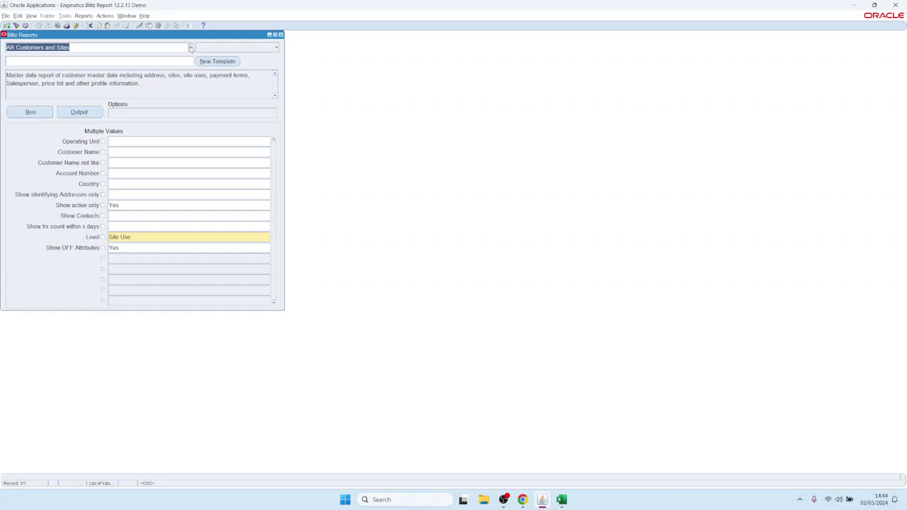
pyautogui.click(190, 48)
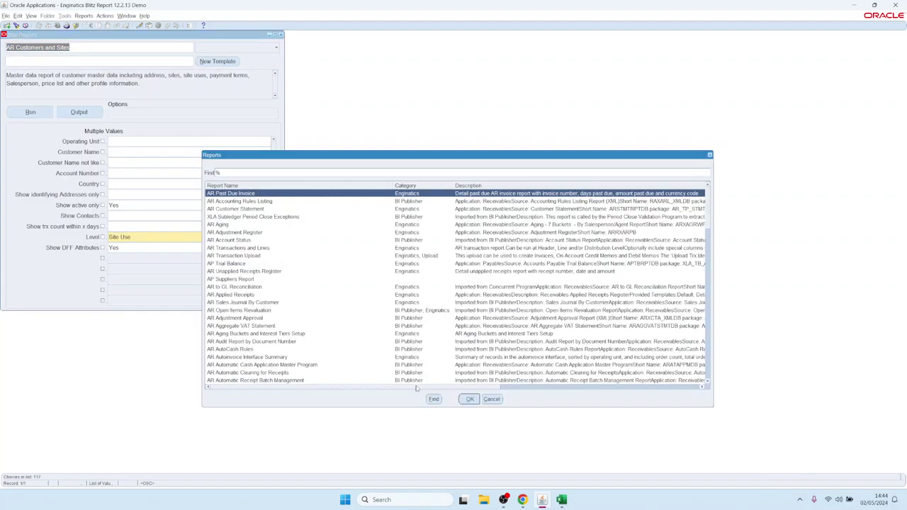
pyautogui.click(486, 401)
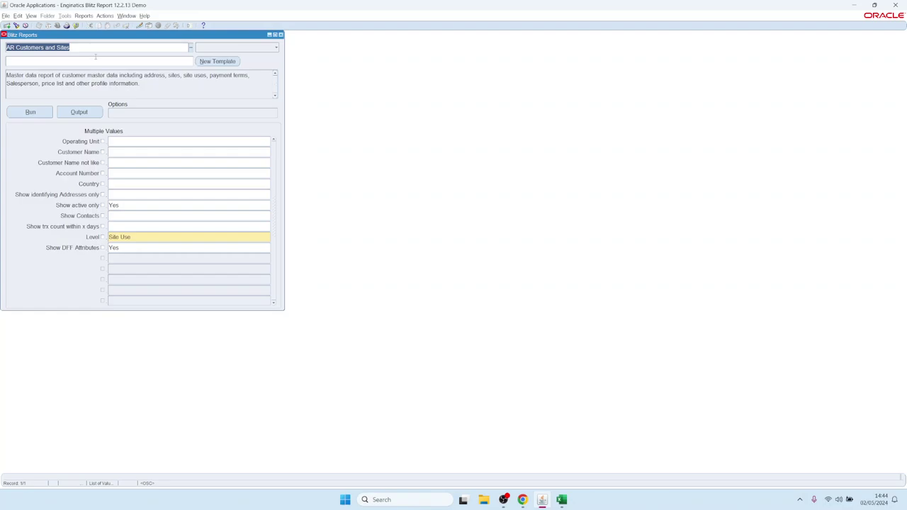
pyautogui.doubleClick(95, 48)
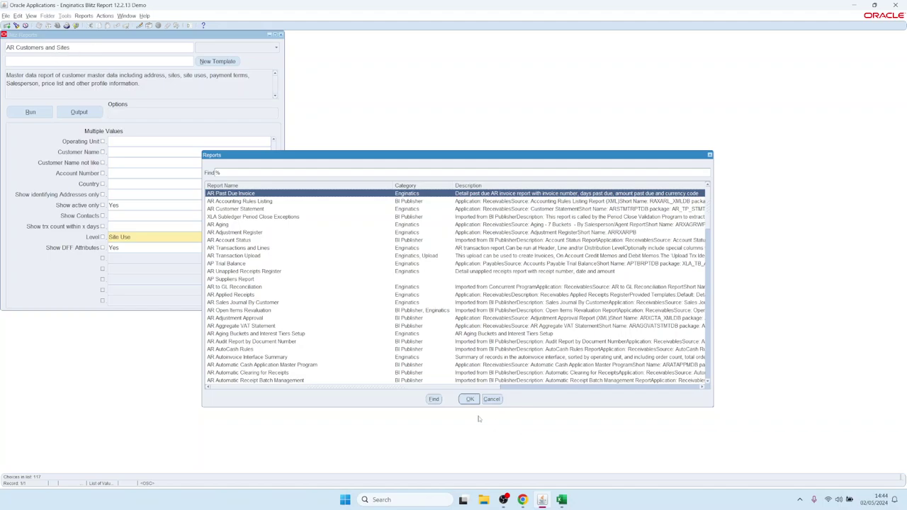
pyautogui.click(491, 399)
# Pick Anguilla from the Country parameter's value list and clear the field again.
pyautogui.doubleClick(132, 184)
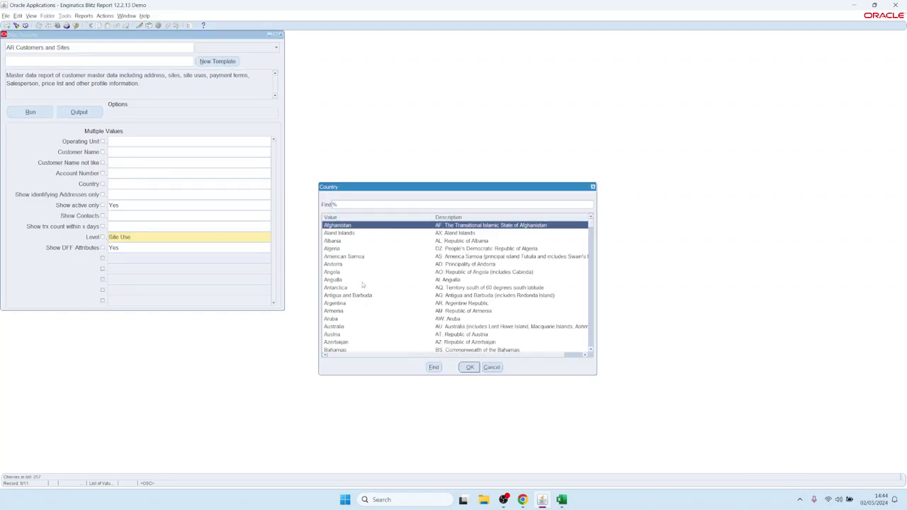
pyautogui.doubleClick(364, 280)
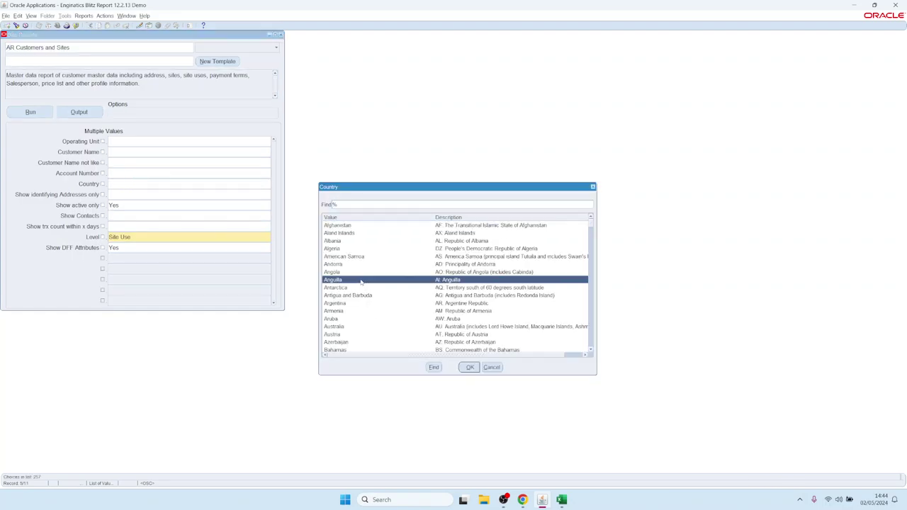
pyautogui.doubleClick(149, 184)
pyautogui.press('BackSpace')
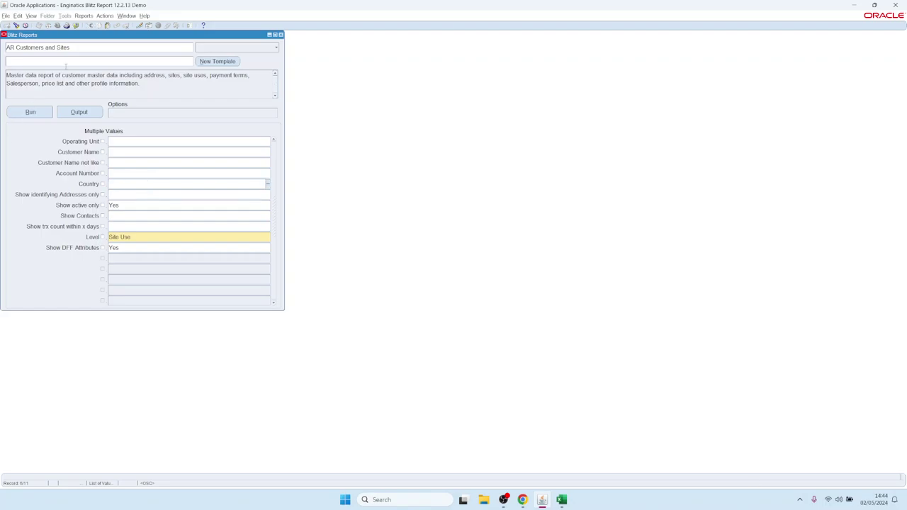
# Browse the list of available reports and load the AR Accounting Rules Listing report.
pyautogui.doubleClick(82, 47)
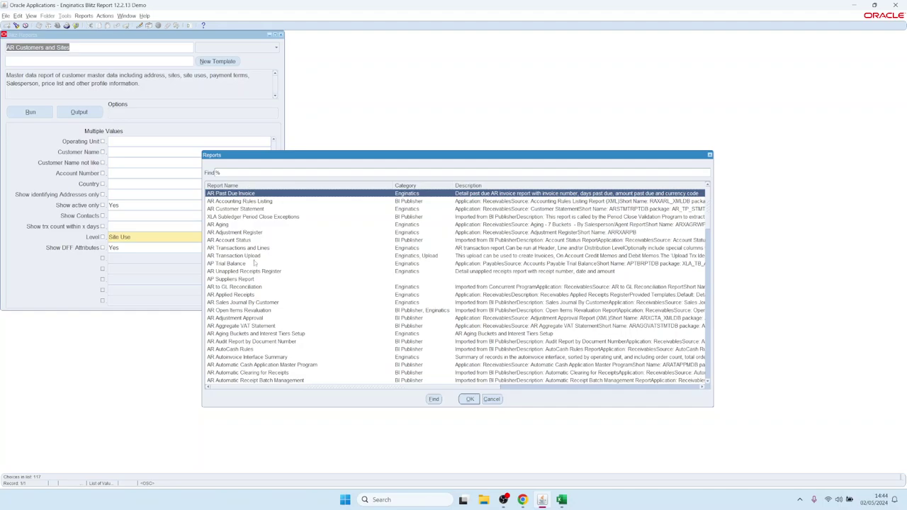
pyautogui.press('Down')
pyautogui.press('Down')
pyautogui.press('Down')
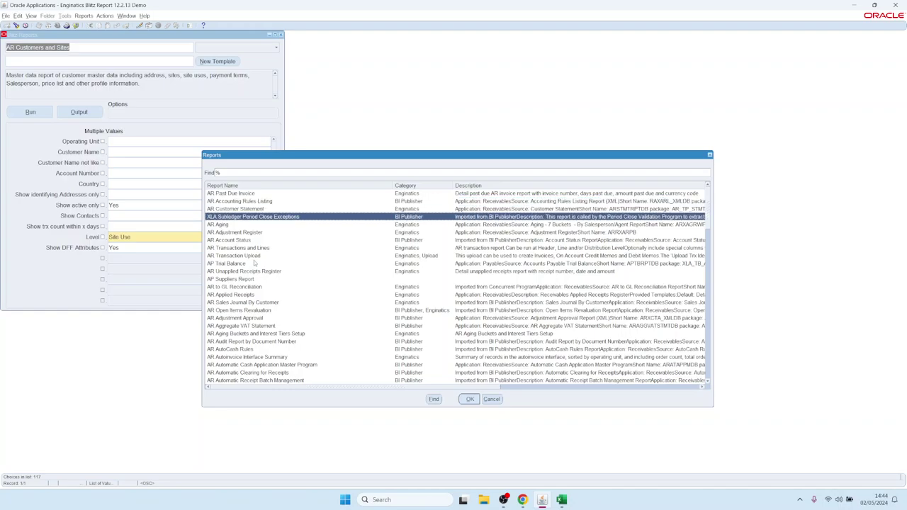
pyautogui.press('Up')
pyautogui.press('Up')
pyautogui.press('Up')
pyautogui.press('Down')
pyautogui.press('Down')
pyautogui.press('Up')
pyautogui.press('Up')
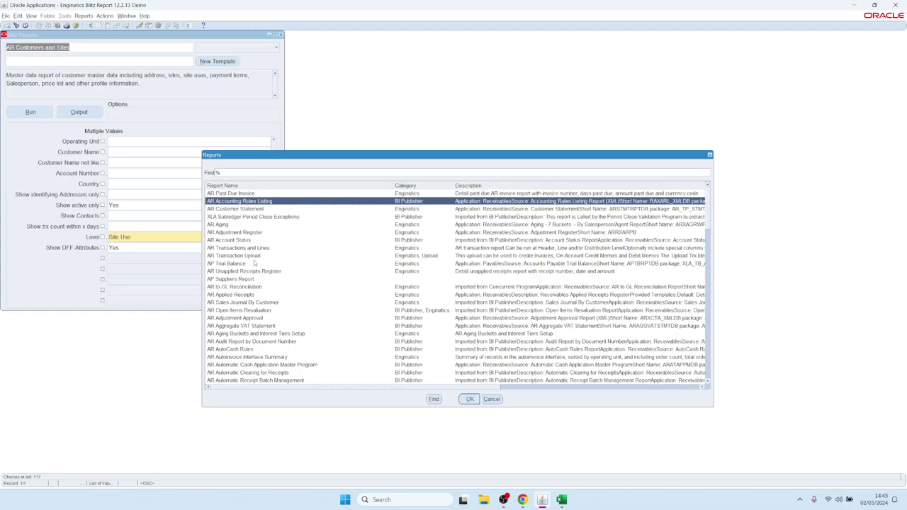
pyautogui.press('Down')
pyautogui.press('Return')
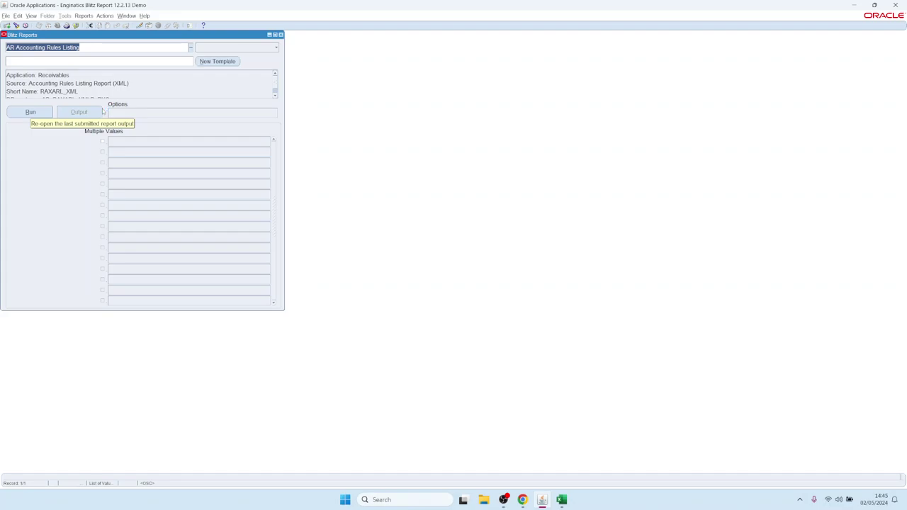
# Search the available reports for "tax customer".
pyautogui.write('tax')
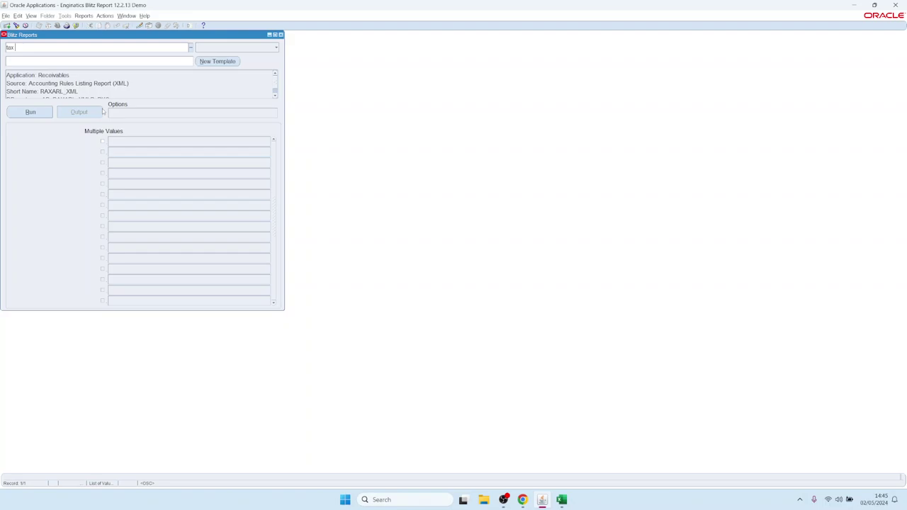
pyautogui.write(' customer')
pyautogui.press('Tab')
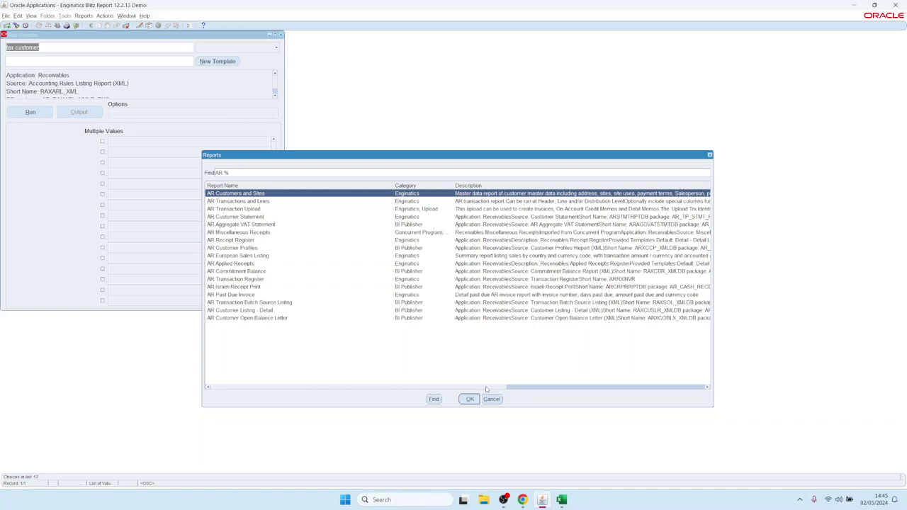
# Review the score columns of the matching reports and load AR Customers and Sites from the results.
pyautogui.moveTo(486, 389); pyautogui.dragTo(686, 388)
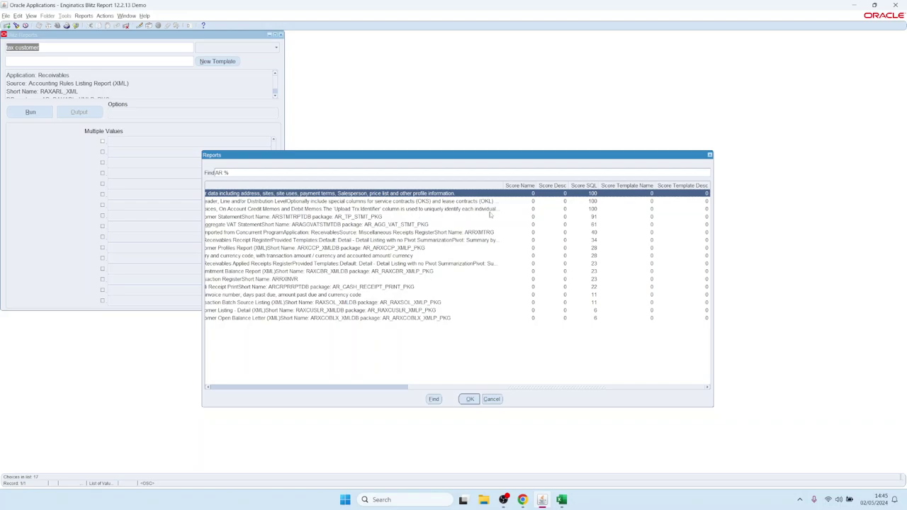
pyautogui.click(448, 386)
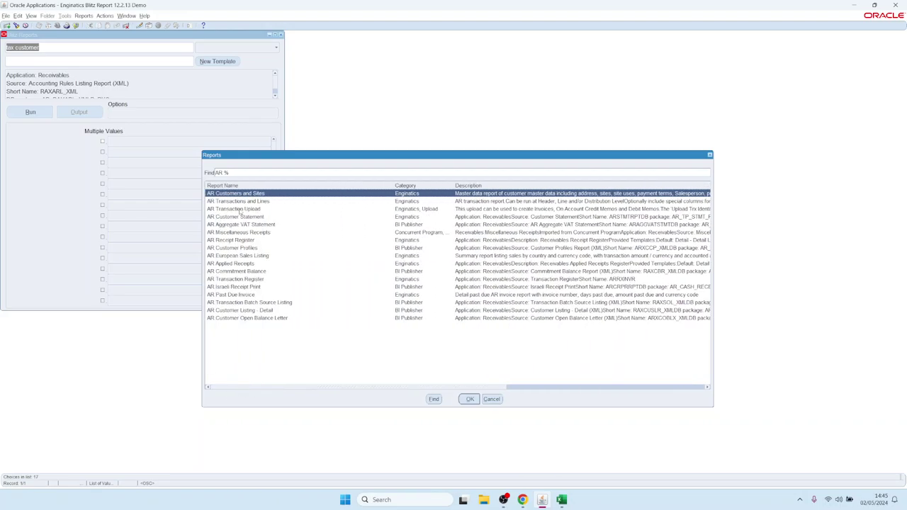
pyautogui.click(477, 389)
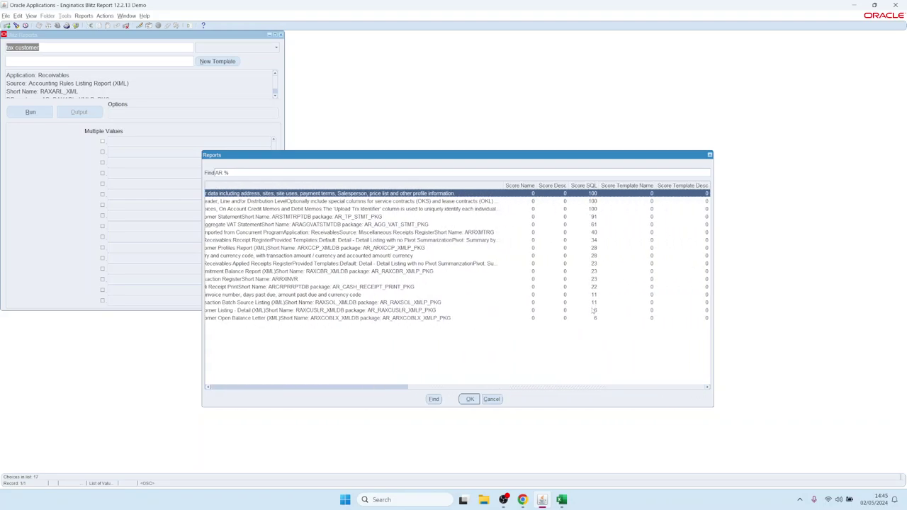
pyautogui.click(423, 388)
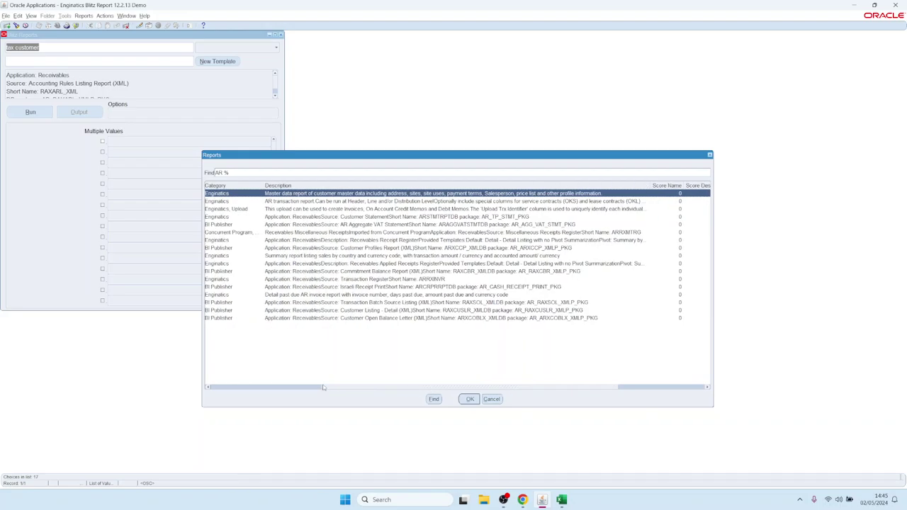
pyautogui.doubleClick(234, 195)
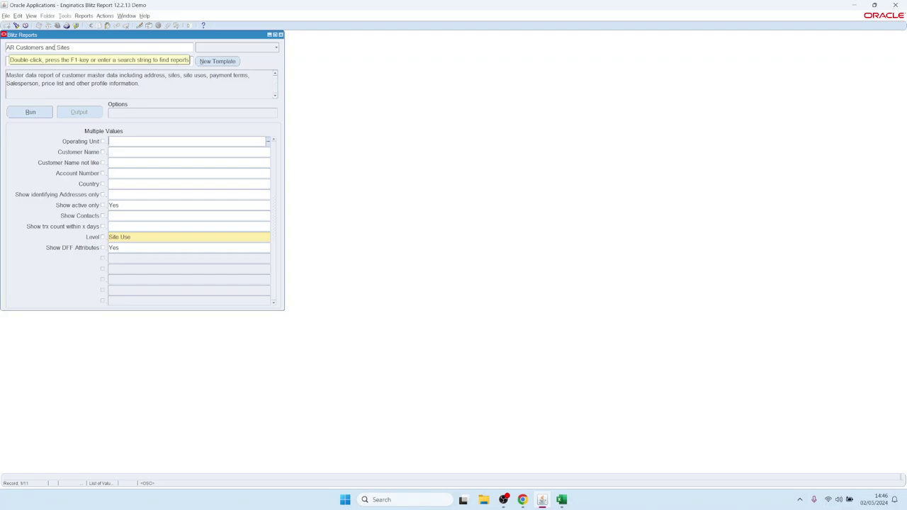
# Load the AR Past Due Invoice report and run it with the "Dashboard with Enginatics logo" template.
pyautogui.doubleClick(80, 46)
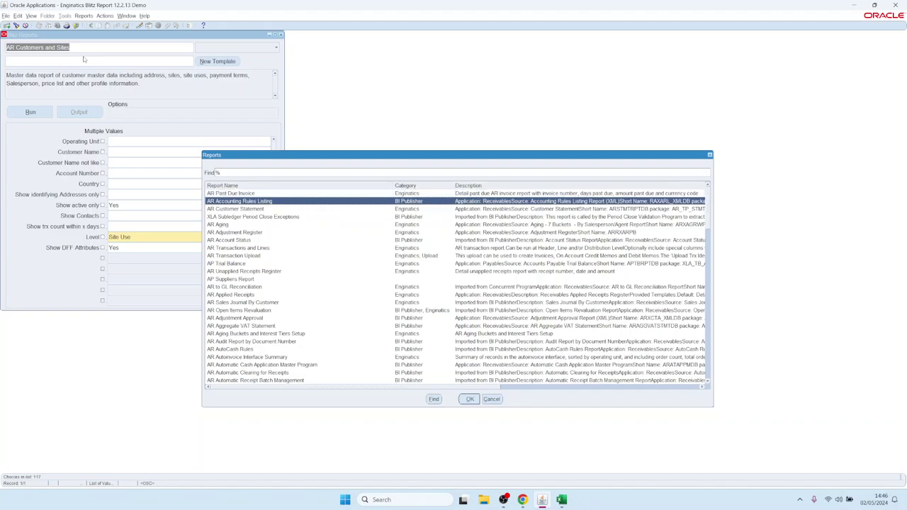
pyautogui.press('Return')
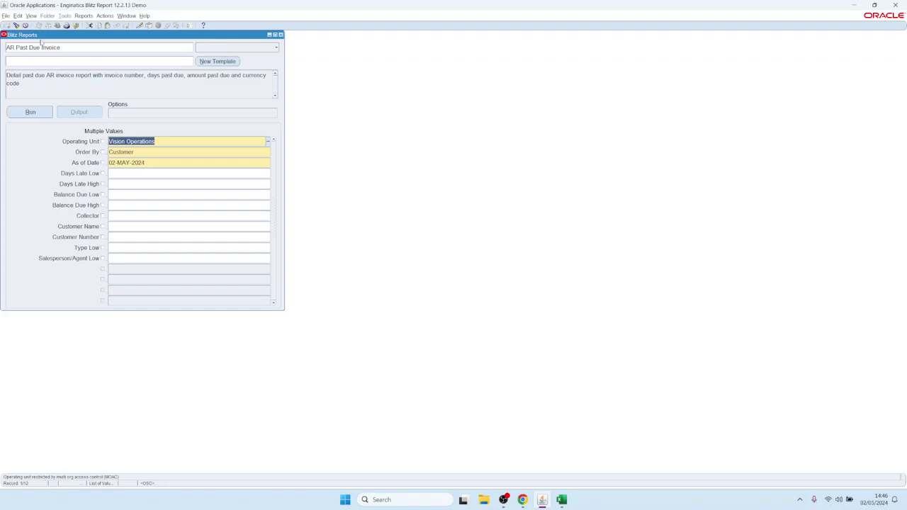
pyautogui.click(124, 61)
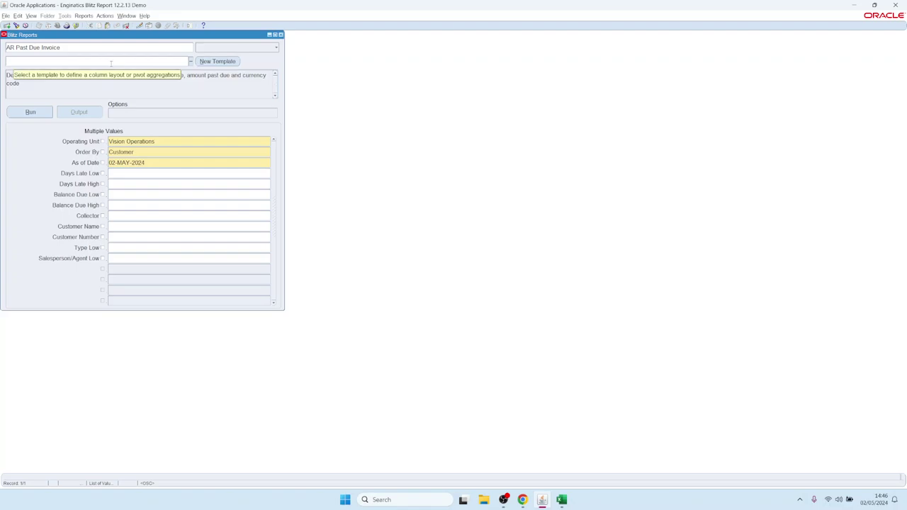
pyautogui.click(88, 46)
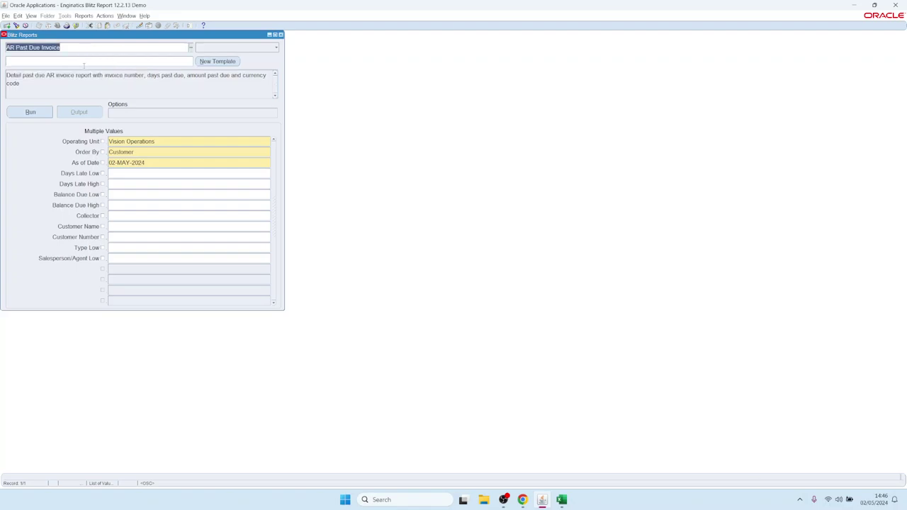
pyautogui.click(102, 61)
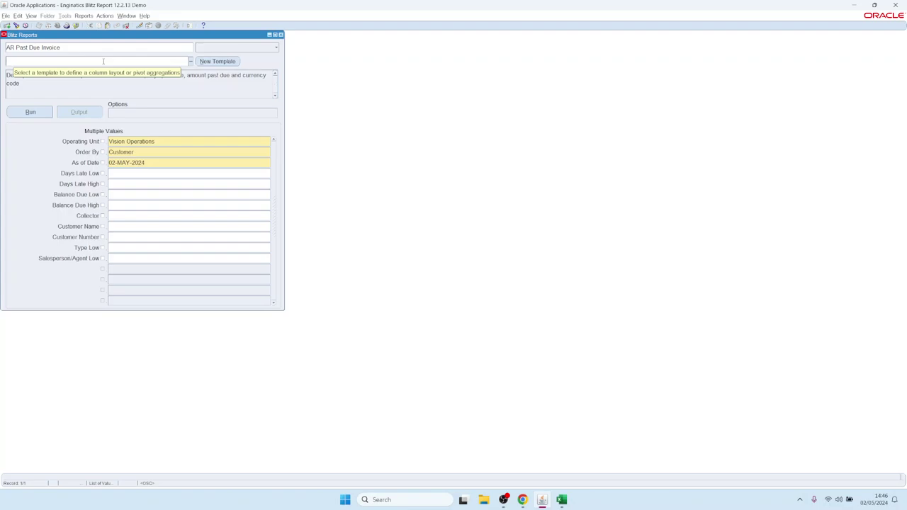
pyautogui.hotkey('ctrl', 'l')
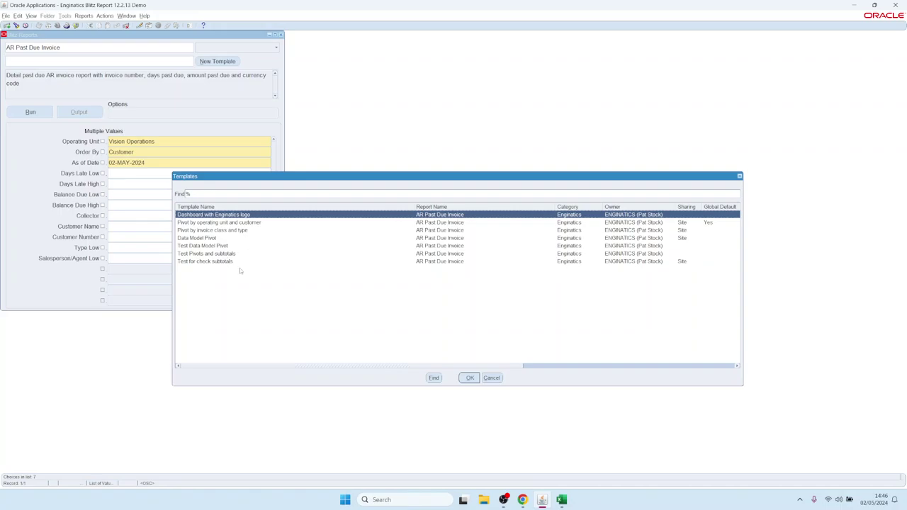
pyautogui.doubleClick(203, 216)
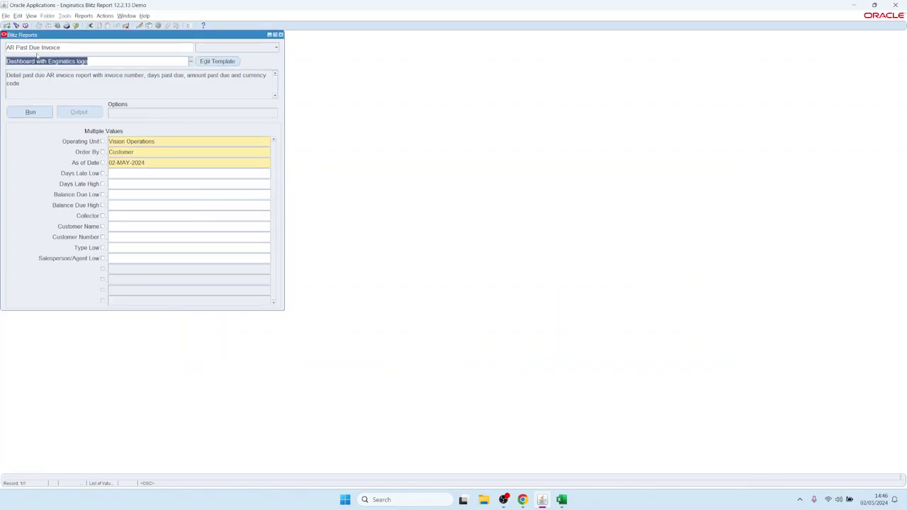
pyautogui.click(29, 112)
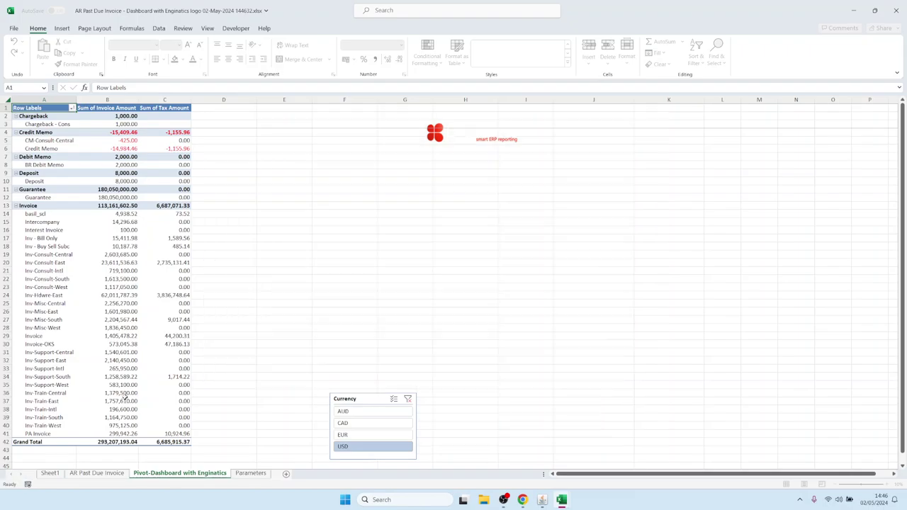
# Review the AR Past Due Invoice, Sheet1 and Pivot-Dashboard with Enginatics sheets of the generated workbook.
pyautogui.click(96, 471)
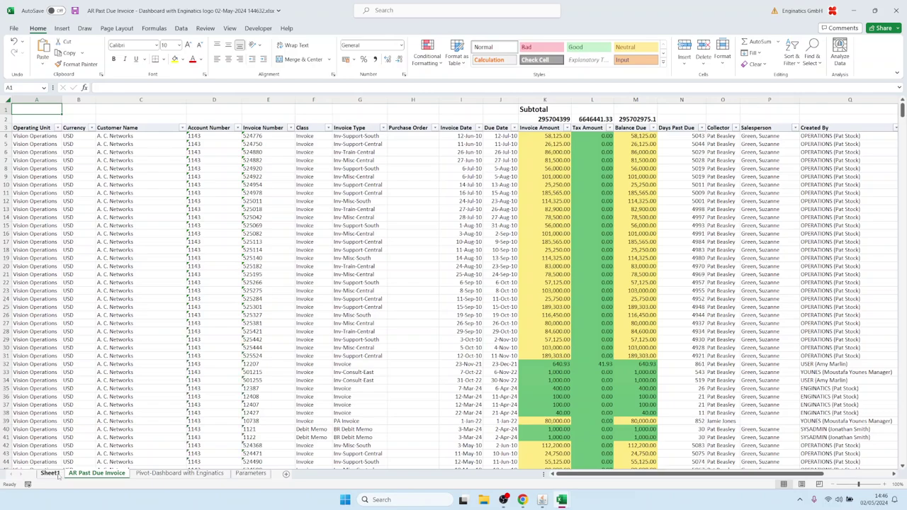
pyautogui.click(51, 473)
pyautogui.click(177, 474)
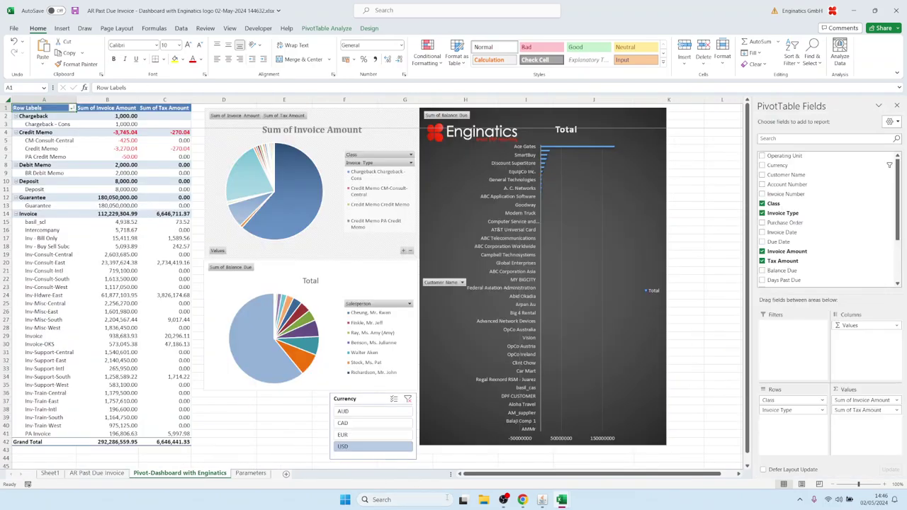
# Return to Oracle Applications and rerun the AR Past Due Invoice report without a template.
pyautogui.moveTo(542, 499)
pyautogui.click(542, 440)
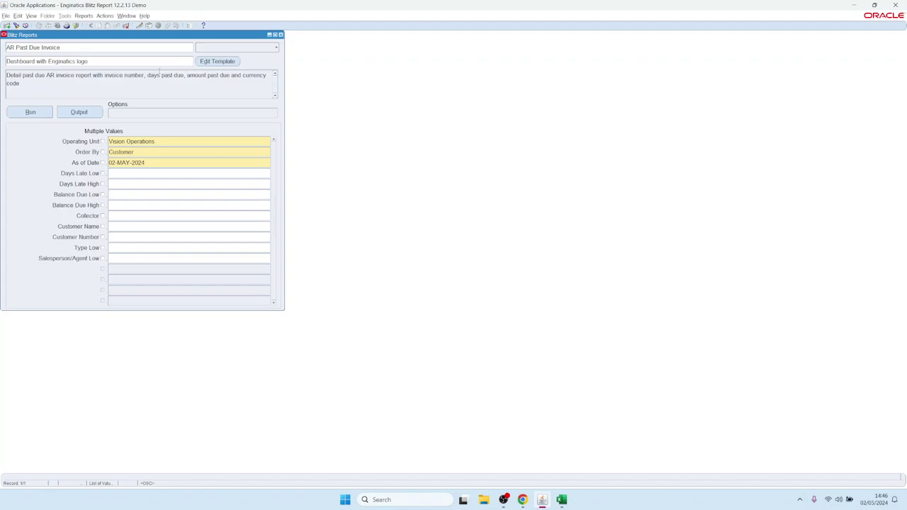
pyautogui.click(152, 61)
pyautogui.hotkey('ctrl', 'a')
pyautogui.press('BackSpace')
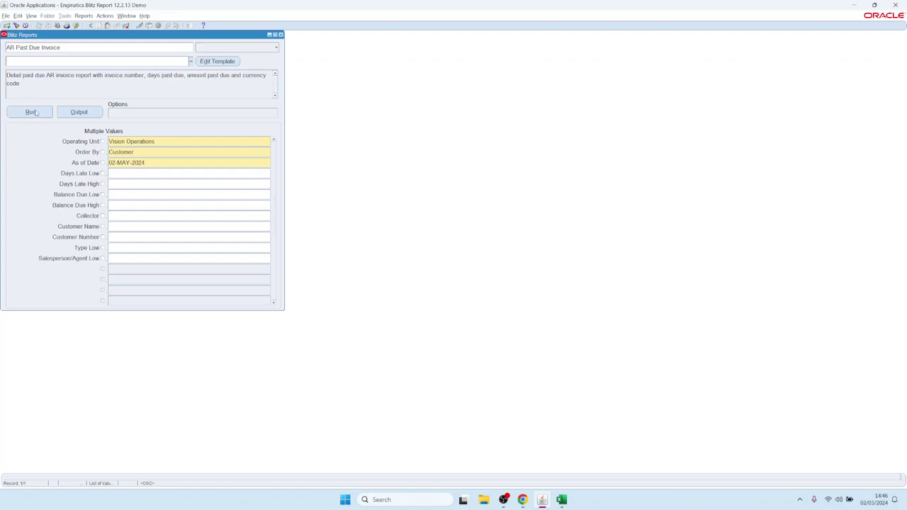
pyautogui.click(34, 112)
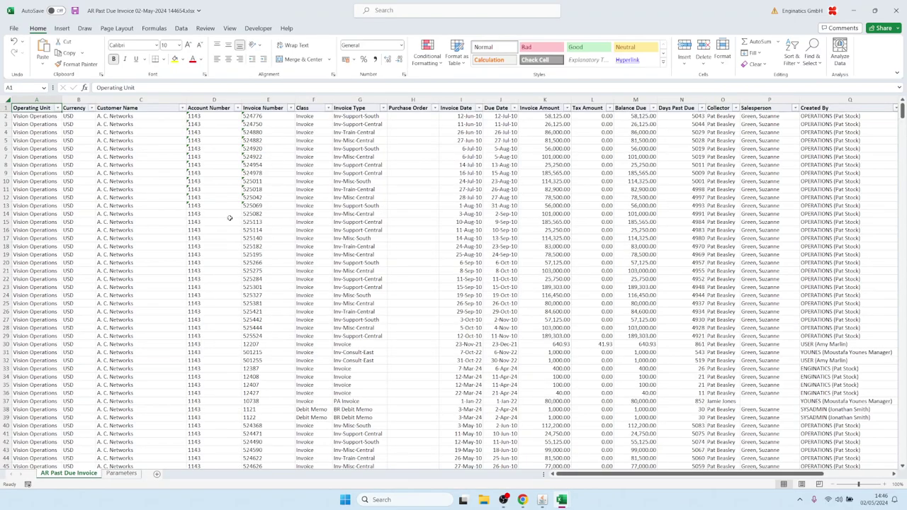
# Switch to Oracle Applications and apply the "Dashboard with Enginatics logo" template to the AR Past Due Invoice report.
pyautogui.moveTo(230, 220); pyautogui.dragTo(644, 256)
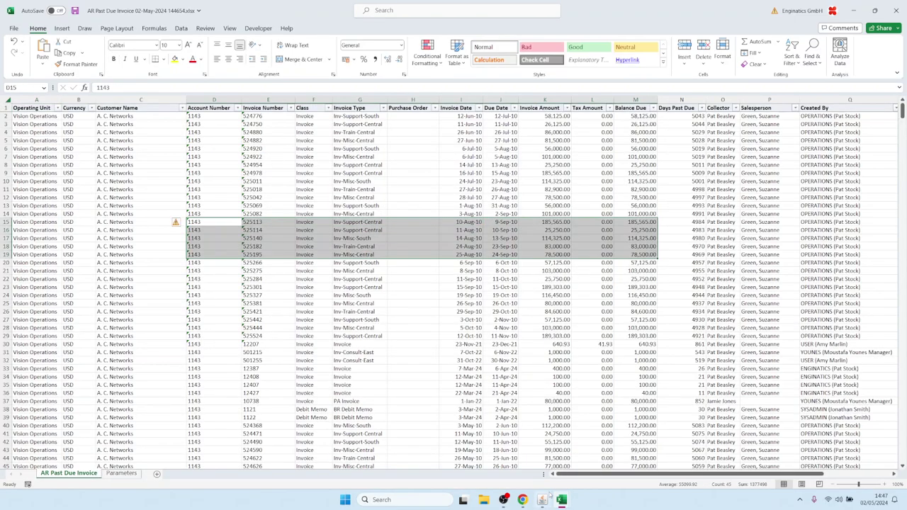
pyautogui.click(544, 500)
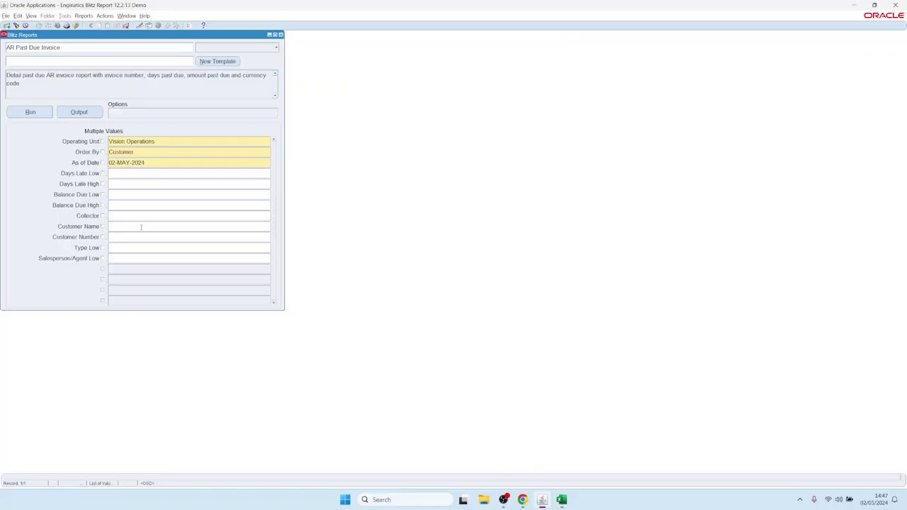
pyautogui.doubleClick(42, 62)
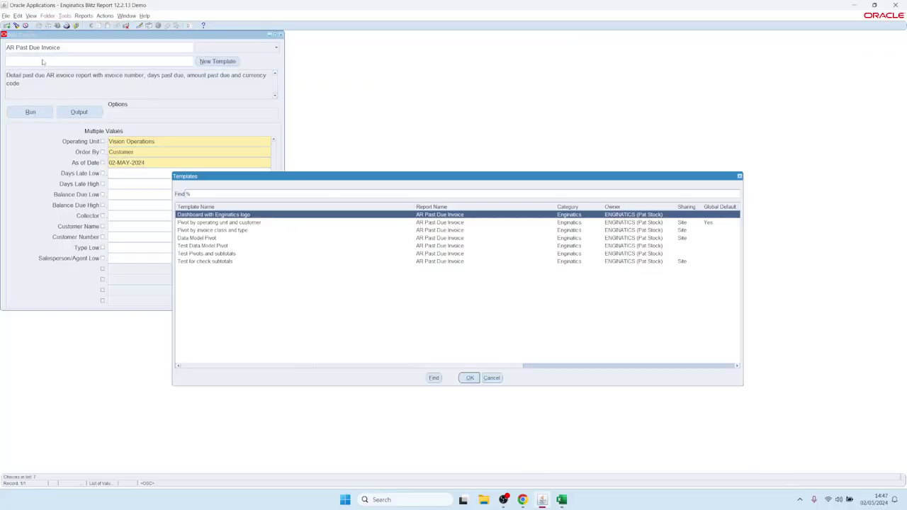
pyautogui.press('Return')
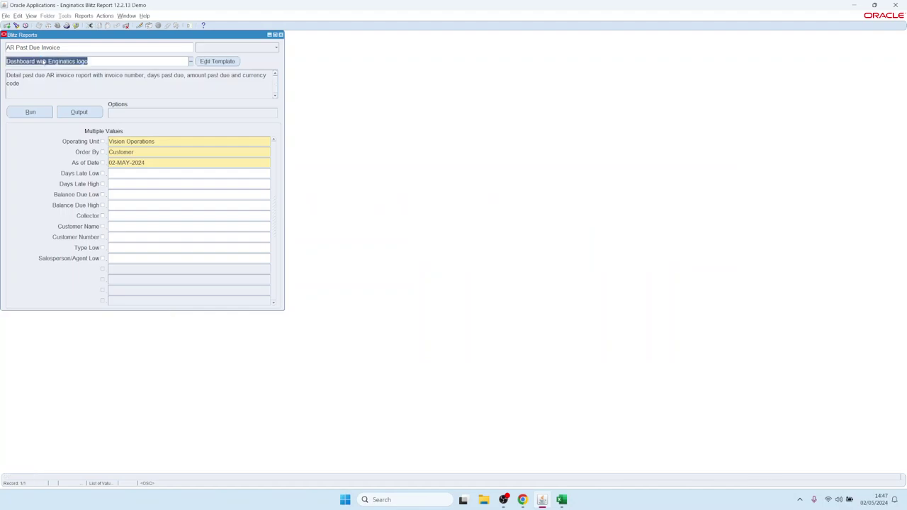
# Pick a collector from the list of values for the Collector parameter and clear the parameter again.
pyautogui.click(131, 194)
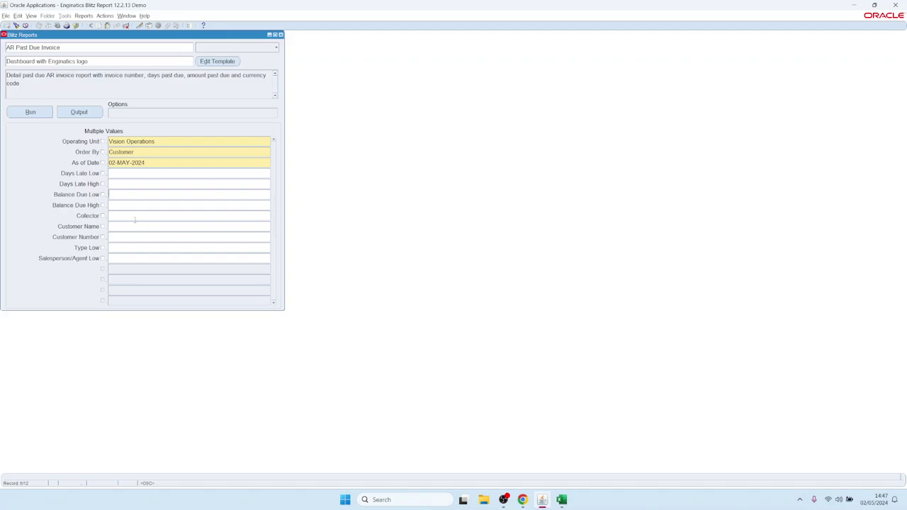
pyautogui.click(132, 215)
pyautogui.hotkey('ctrl', 'l')
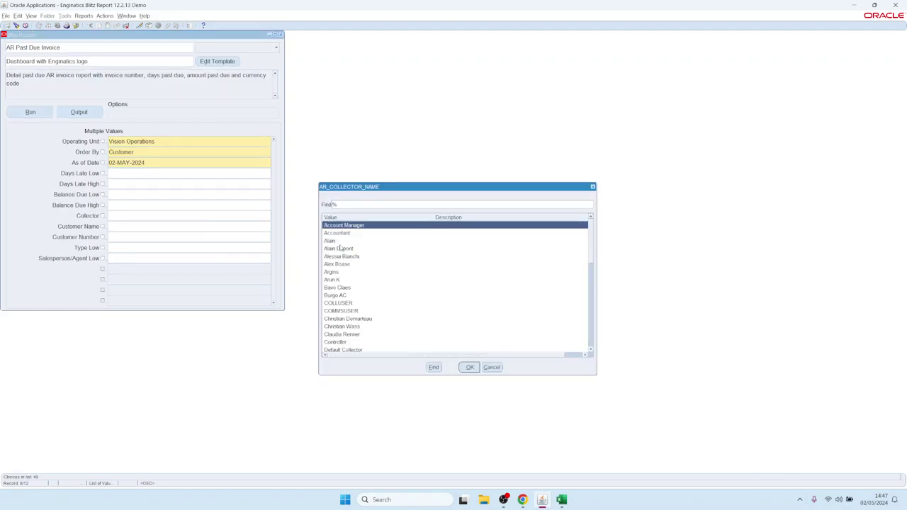
pyautogui.doubleClick(339, 249)
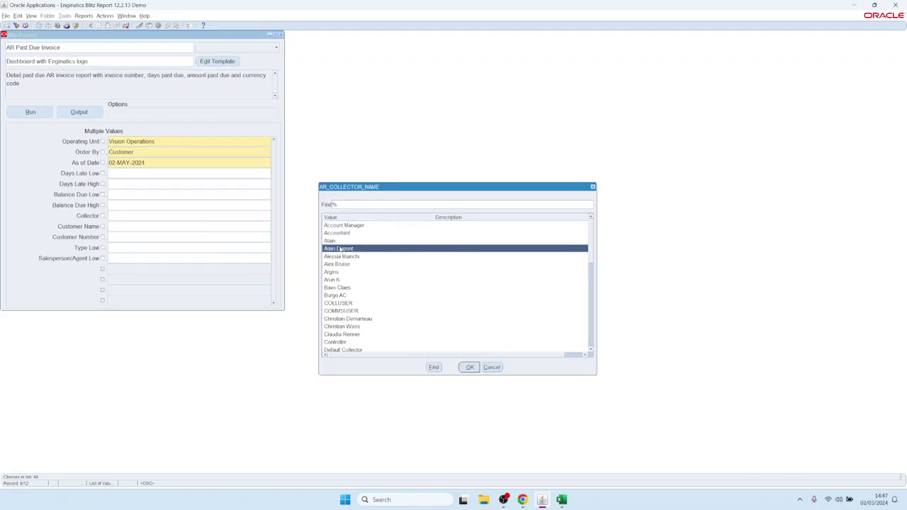
pyautogui.click(154, 215)
pyautogui.press('Delete')
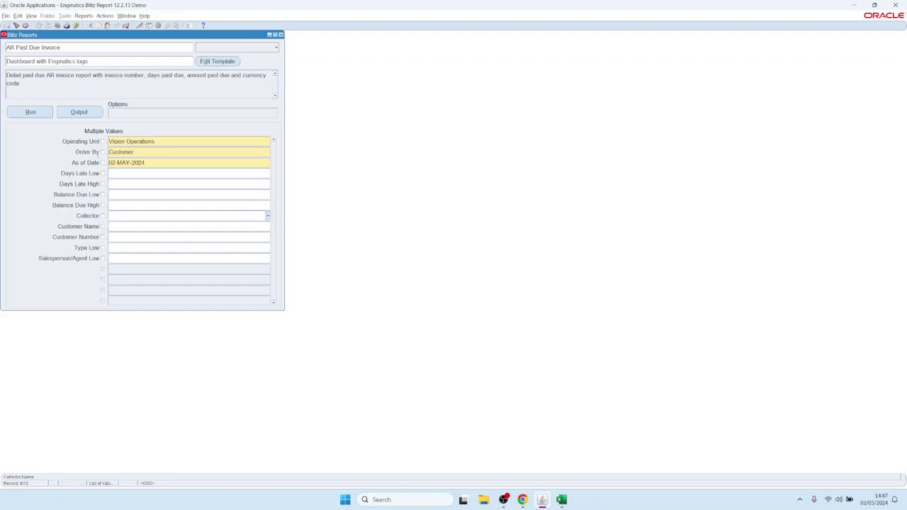
# Allow multiple values for Customer Number, pick the ABC Application Software account from the full list, and clear the value again.
pyautogui.click(125, 236)
pyautogui.click(103, 237)
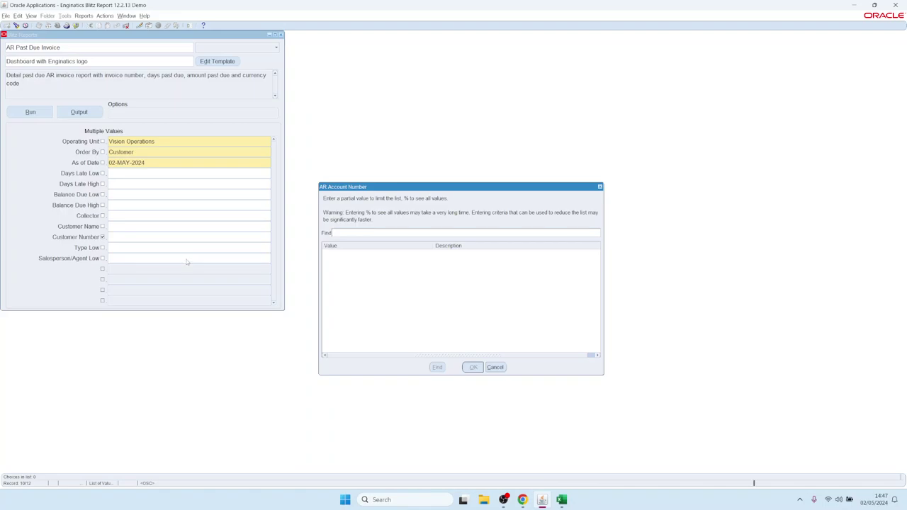
pyautogui.write('%')
pyautogui.press('Return')
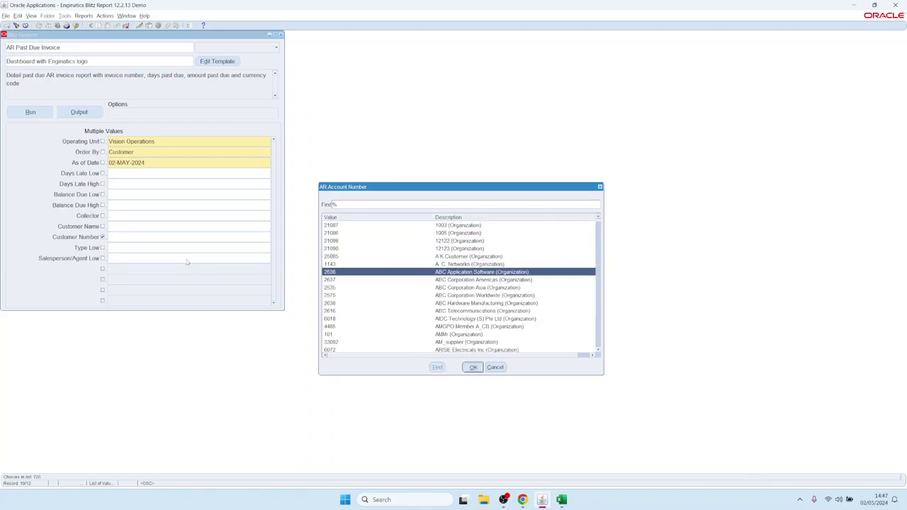
pyautogui.press('Return')
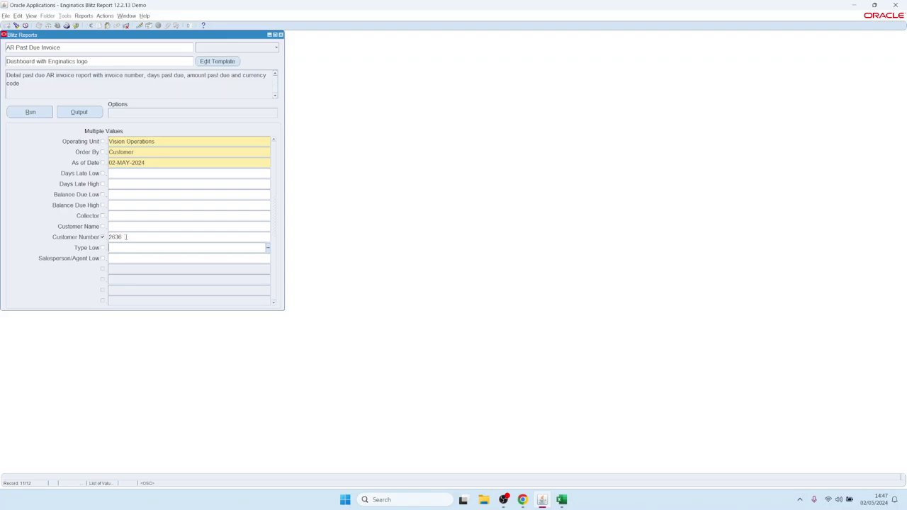
pyautogui.doubleClick(129, 236)
pyautogui.press('Delete')
pyautogui.hotkey('shift', 'Tab')
# Allow multiple values for Customer Name and select ABC Application Software from the full customer list.
pyautogui.click(103, 226)
pyautogui.write('%')
pyautogui.press('Return')
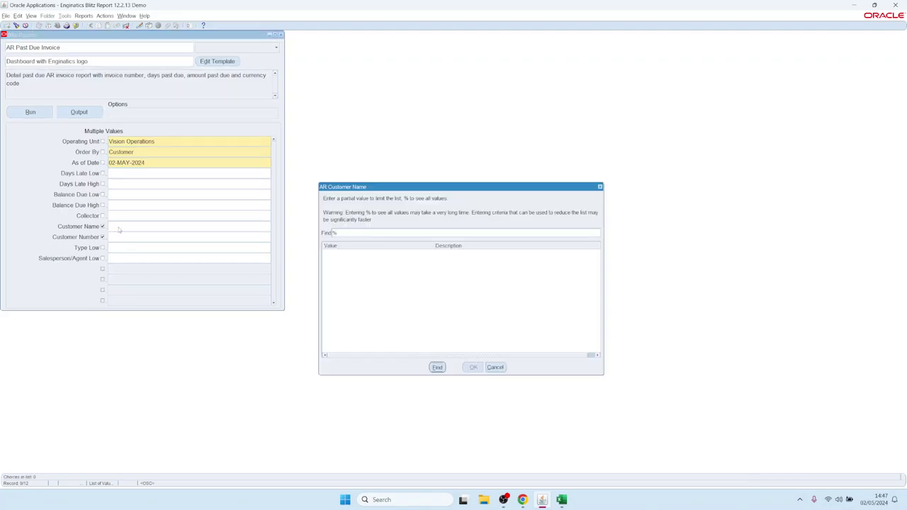
pyautogui.press('Down')
pyautogui.press('Down')
pyautogui.press('Down')
pyautogui.press('Down')
pyautogui.press('Down')
pyautogui.press('Down')
pyautogui.press('Return')
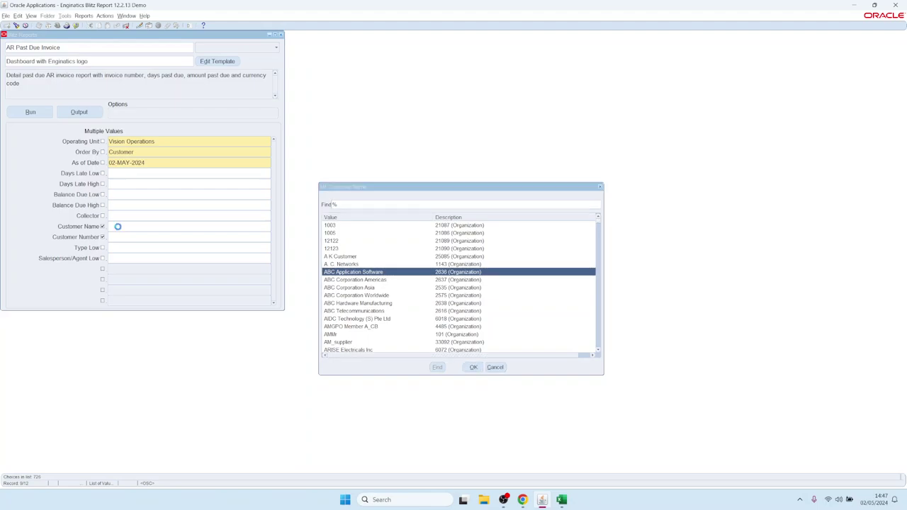
# Add ABC Telecommunications as a second value of the Customer Name parameter.
pyautogui.doubleClick(149, 226)
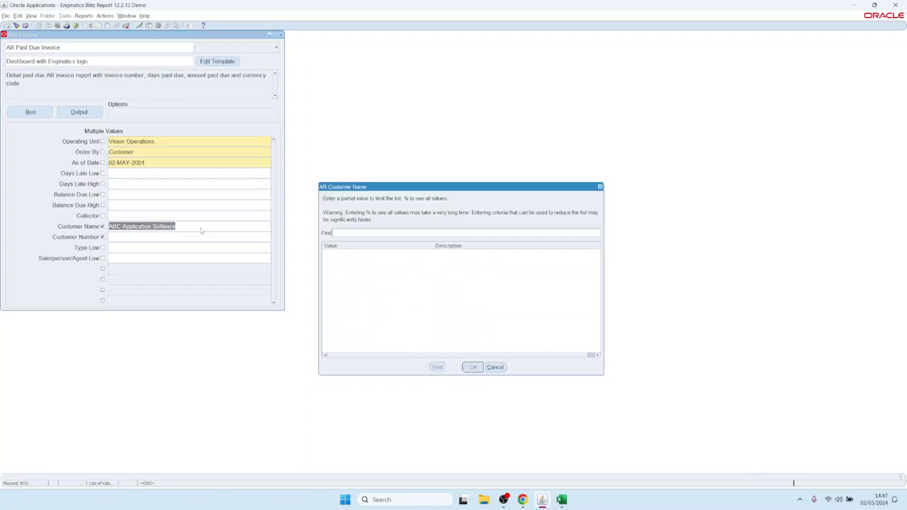
pyautogui.write('%')
pyautogui.press('Return')
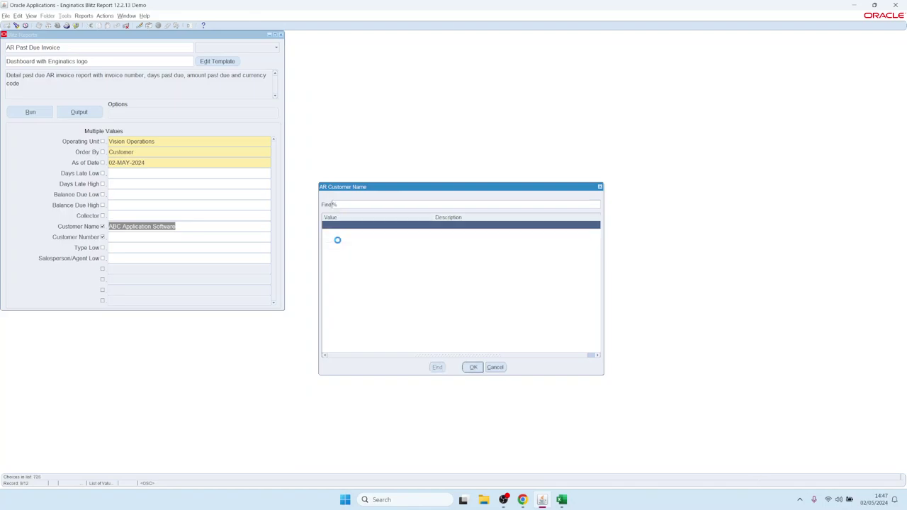
pyautogui.press('Down')
pyautogui.press('Down')
pyautogui.press('Down')
pyautogui.press('Down')
pyautogui.press('Down')
pyautogui.press('Down')
pyautogui.press('Down')
pyautogui.press('Down')
pyautogui.press('Down')
pyautogui.press('Down')
pyautogui.press('Down')
pyautogui.press('Return')
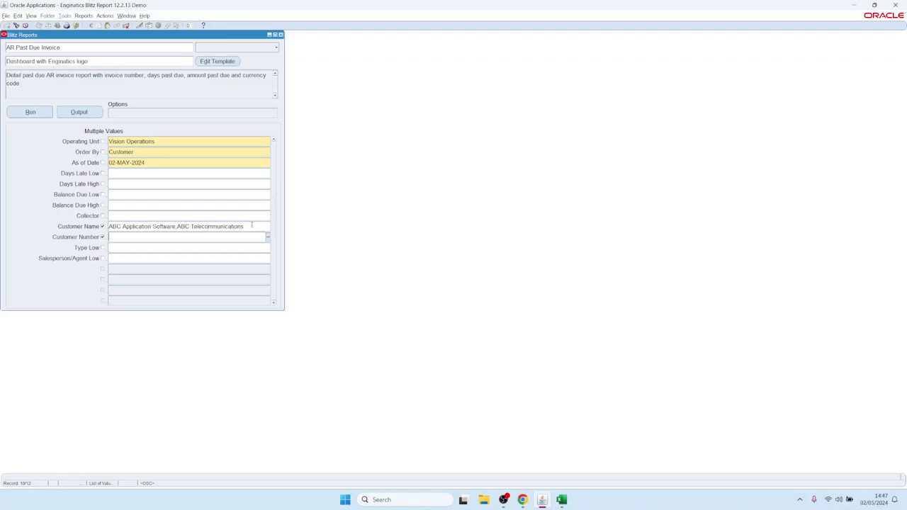
# Run the AR Past Due Invoice report with the dashboard template for the two selected customers.
pyautogui.click(175, 226)
pyautogui.click(175, 227)
pyautogui.moveTo(176, 227); pyautogui.dragTo(172, 227)
pyautogui.click(31, 114)
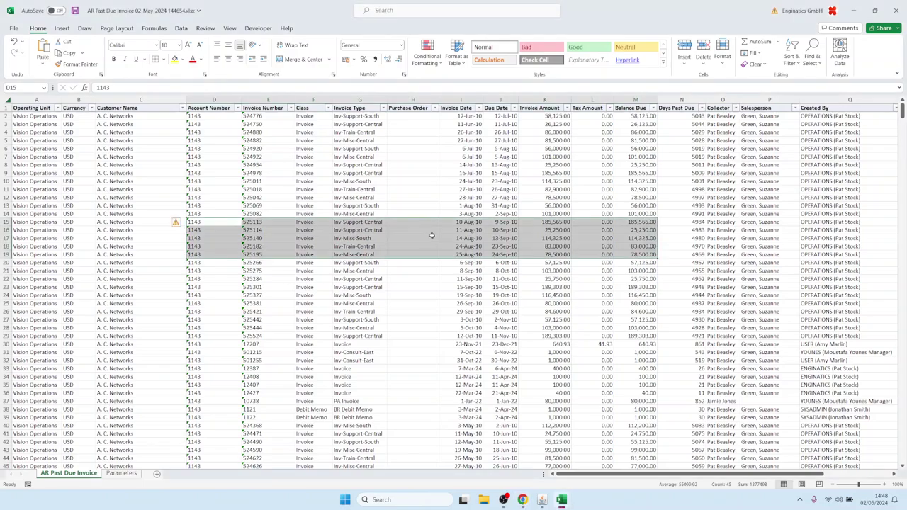
pyautogui.click(434, 182)
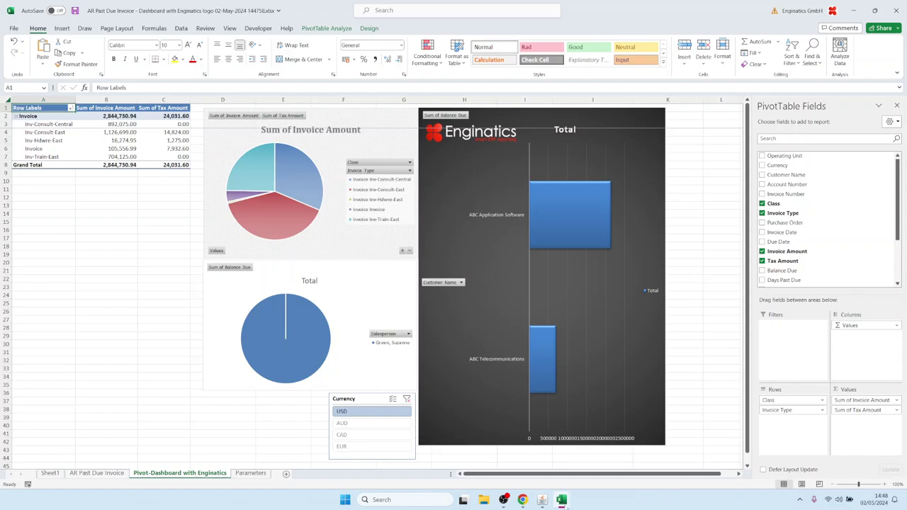
# Switch to the earlier unfiltered dashboard workbook and copy the customer names from ABC Application Software down to Ace Gates on Sheet1.
pyautogui.moveTo(561, 500)
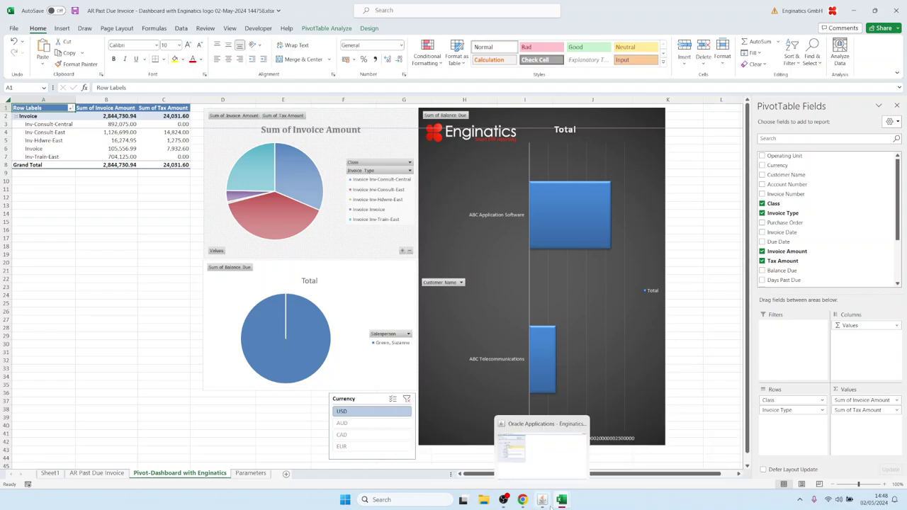
pyautogui.click(531, 444)
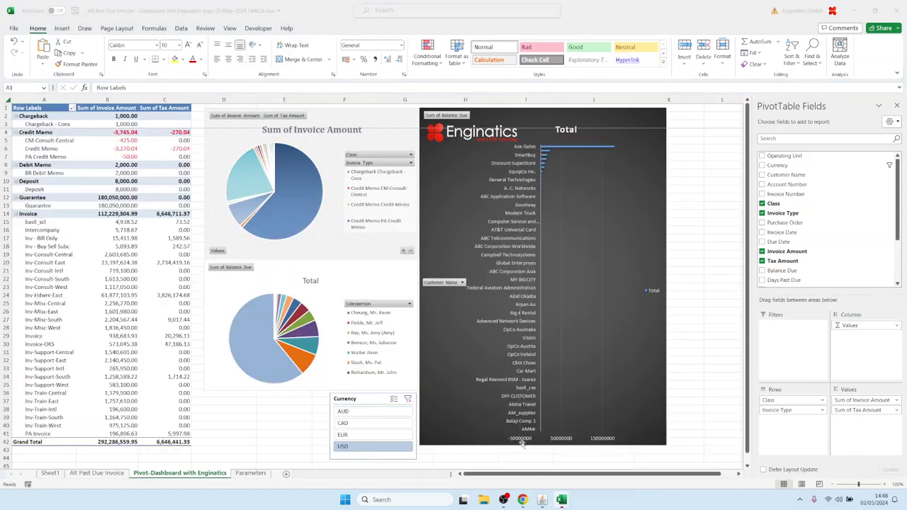
pyautogui.click(47, 473)
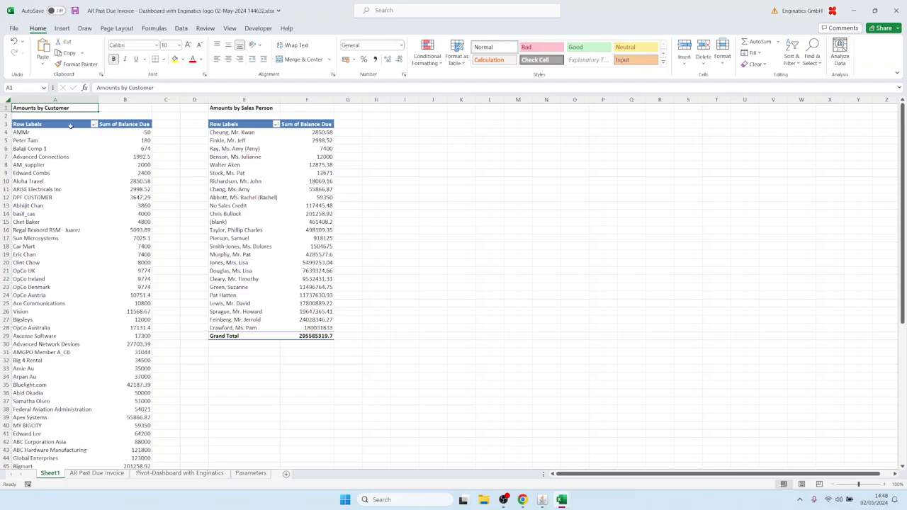
pyautogui.click(73, 319)
pyautogui.scroll(-14, 72, 315)
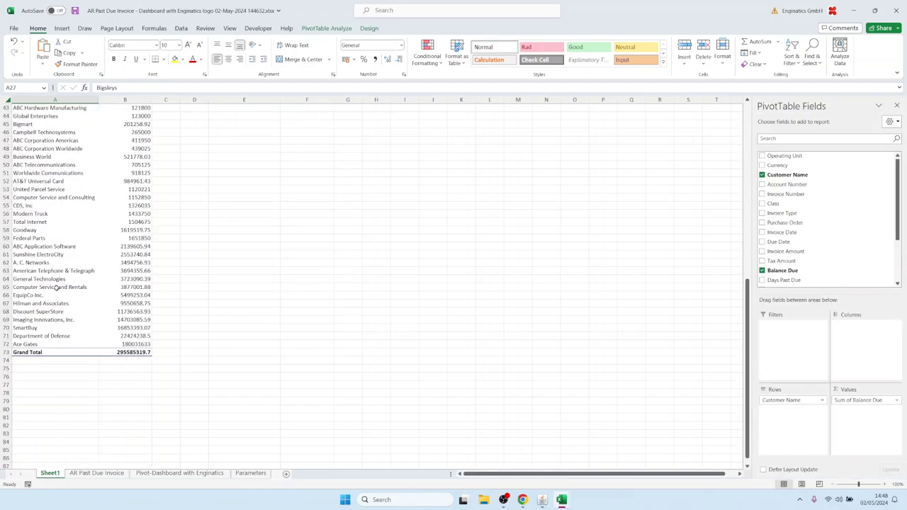
pyautogui.moveTo(53, 247); pyautogui.dragTo(36, 338)
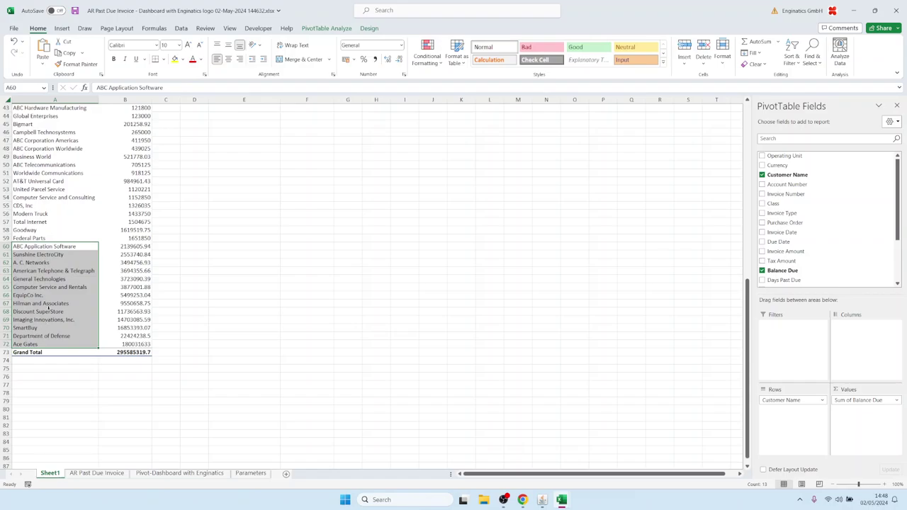
pyautogui.hotkey('ctrl', 'c')
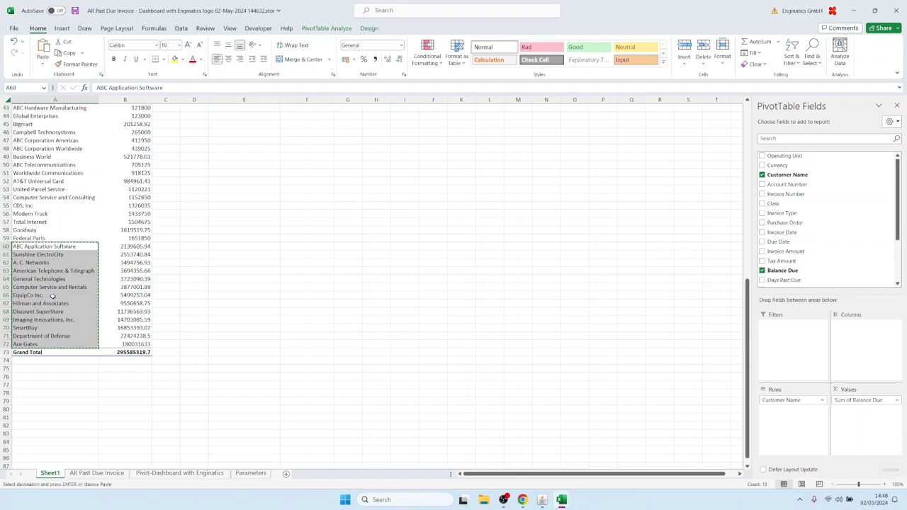
# Back in Oracle Applications, replace the Customer Name values with the copied customer list using the text editor and run the report.
pyautogui.click(542, 499)
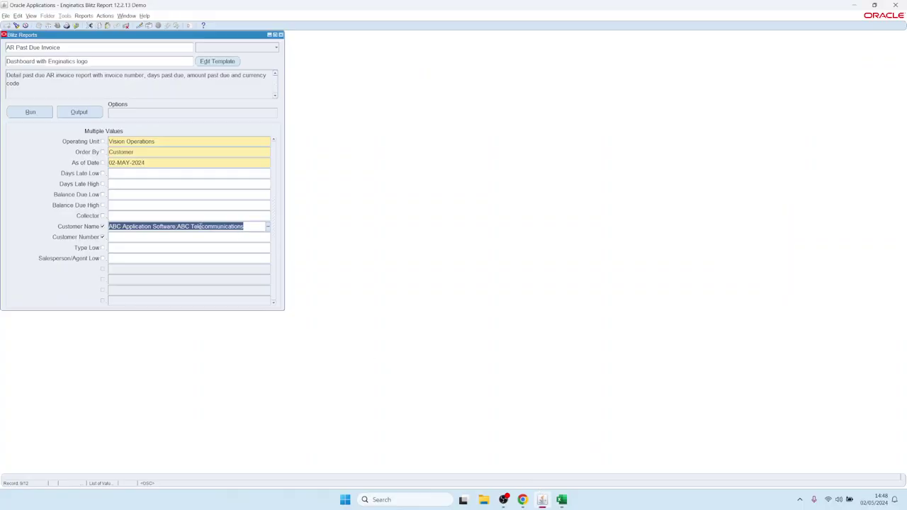
pyautogui.press('Delete')
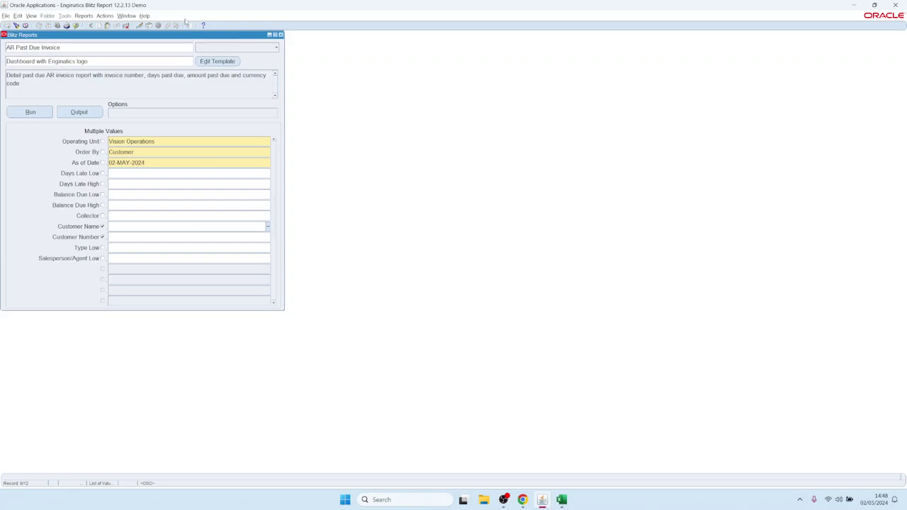
pyautogui.click(140, 26)
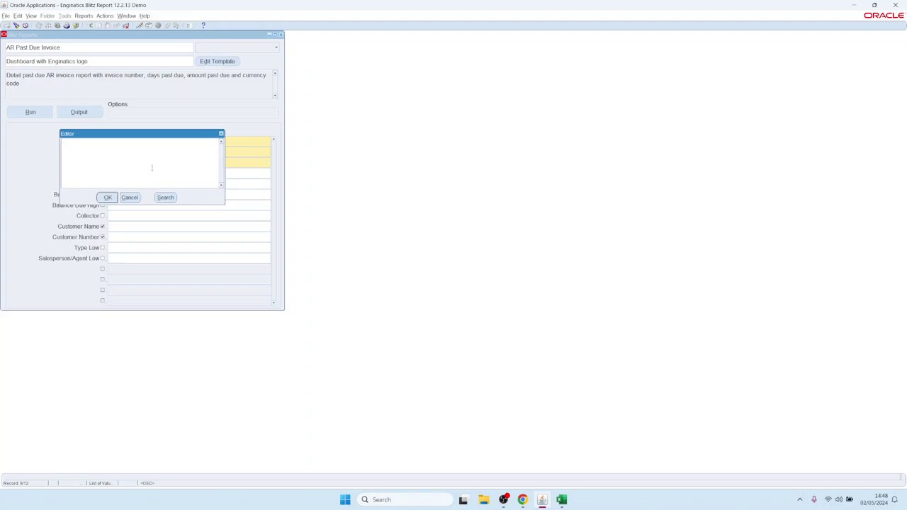
pyautogui.hotkey('ctrl', 'v')
pyautogui.click(107, 197)
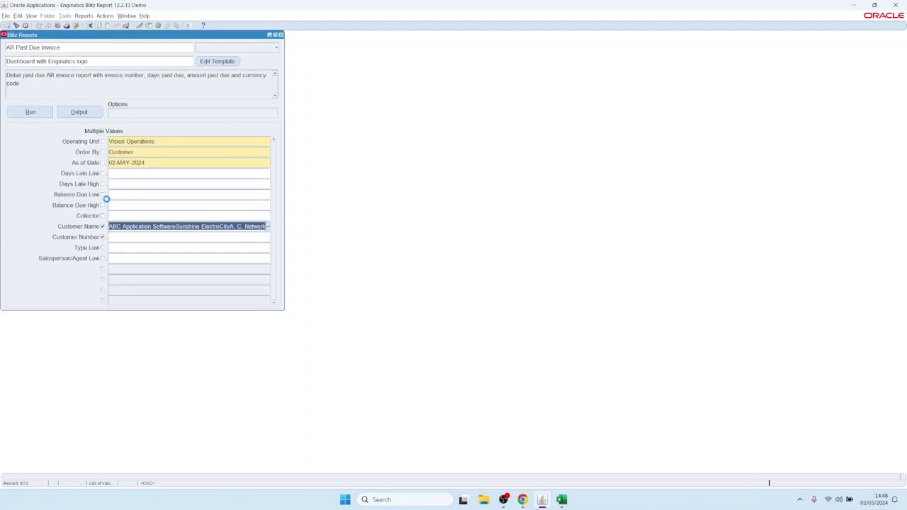
pyautogui.click(32, 113)
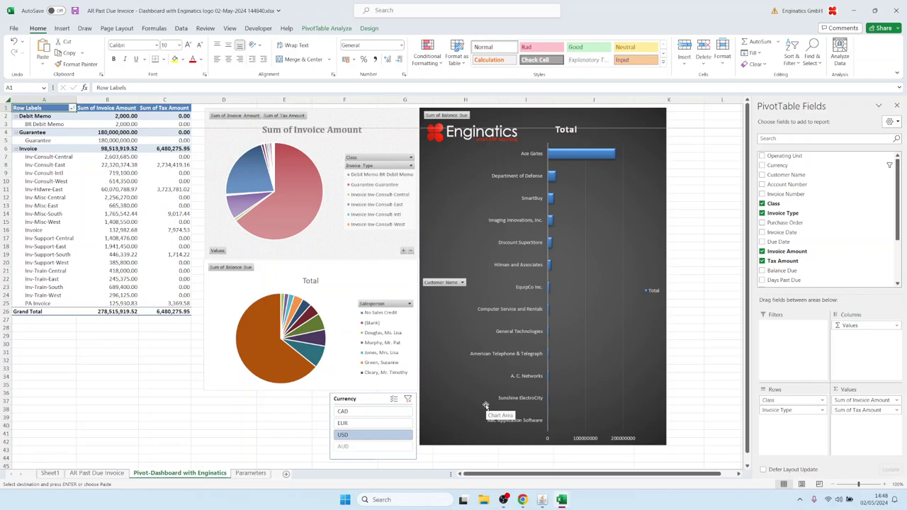
# Return to Oracle Applications and save the current parameters as user parameter defaults for the report.
pyautogui.moveTo(542, 501)
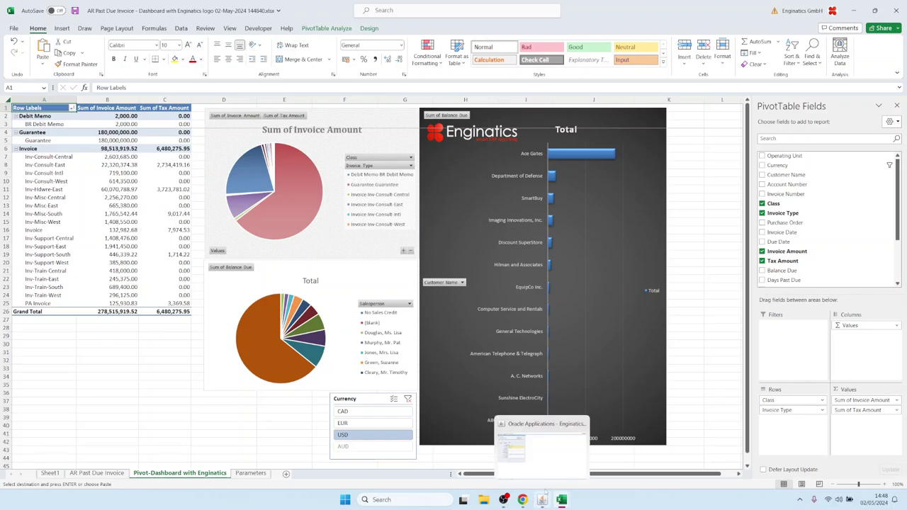
pyautogui.click(549, 457)
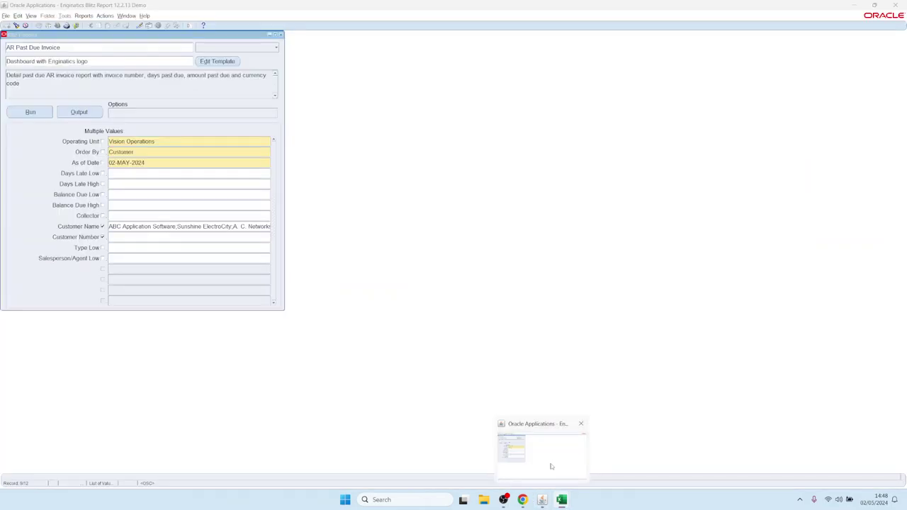
pyautogui.click(176, 193)
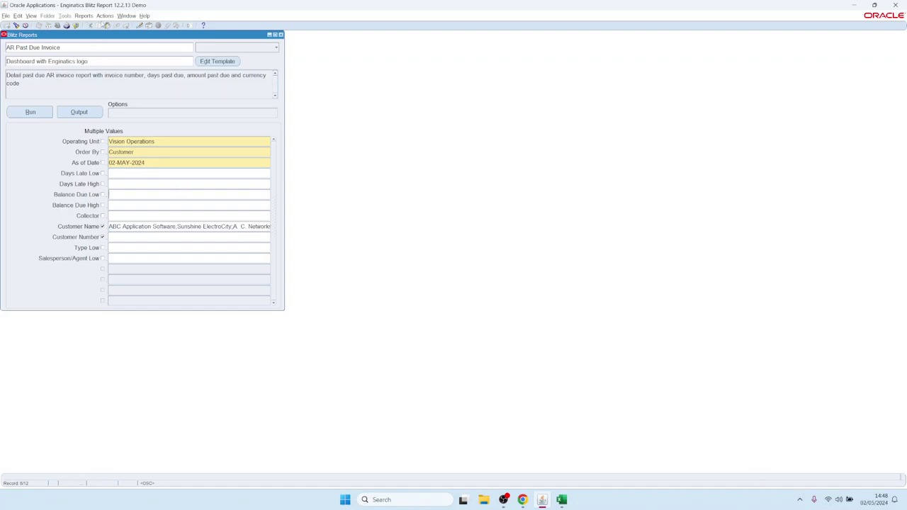
pyautogui.click(104, 16)
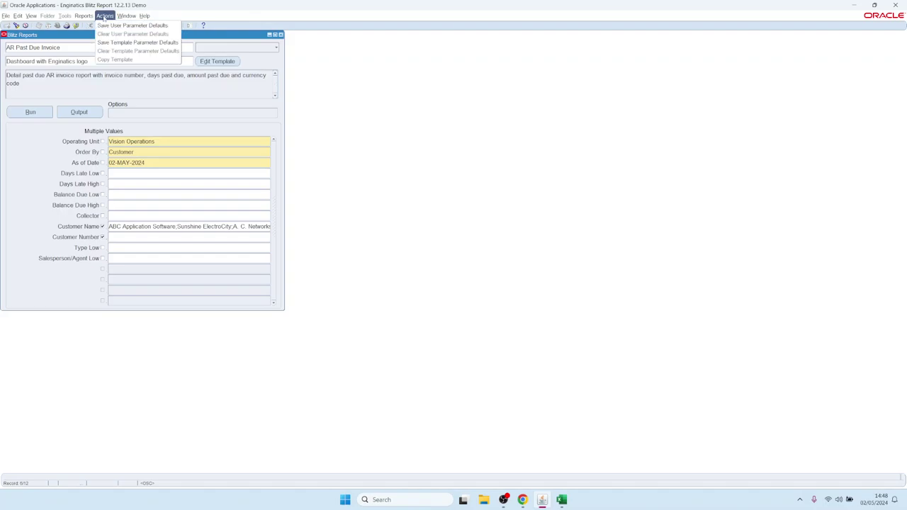
pyautogui.click(131, 26)
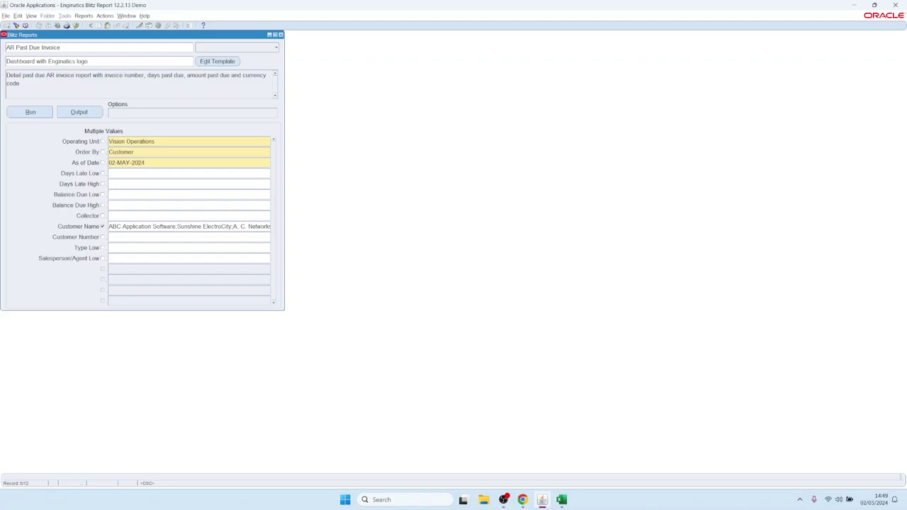
# Switch to the AR Accounting Rules Listing report and back to AR Past Due Invoice to reload the saved parameter defaults.
pyautogui.doubleClick(71, 48)
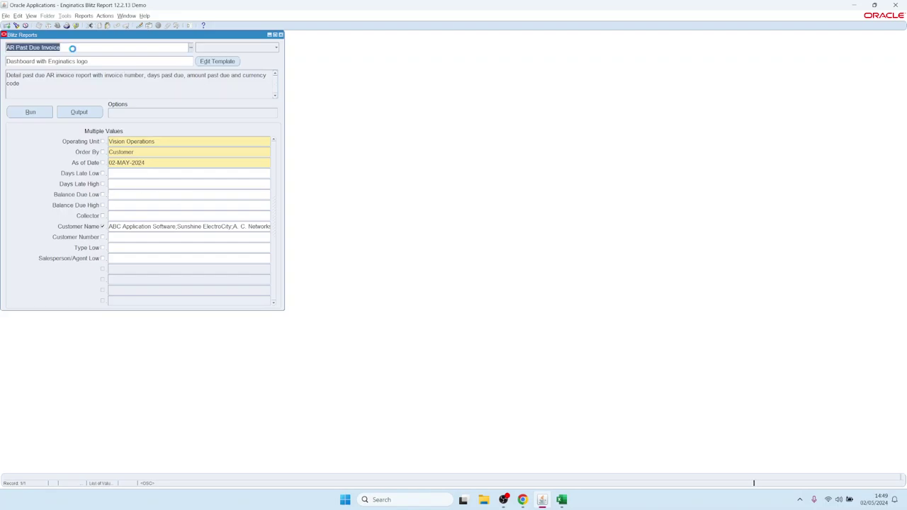
pyautogui.doubleClick(232, 202)
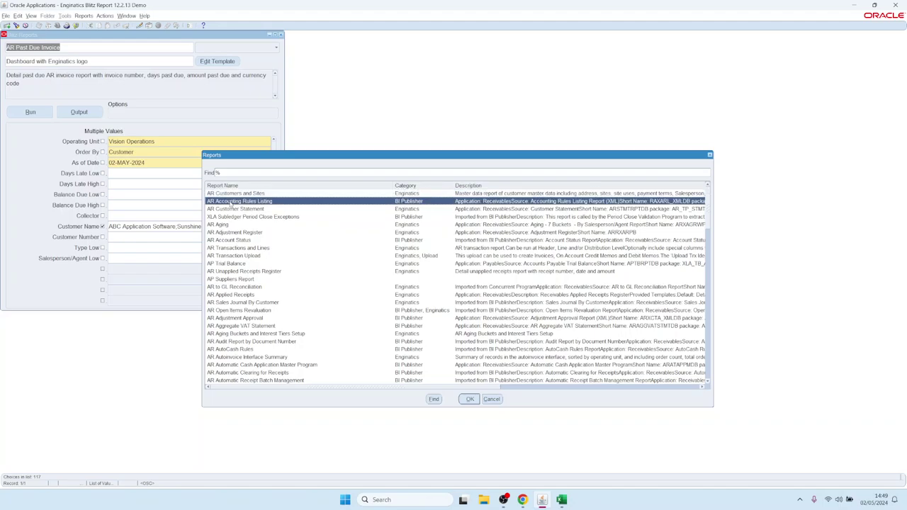
pyautogui.doubleClick(88, 47)
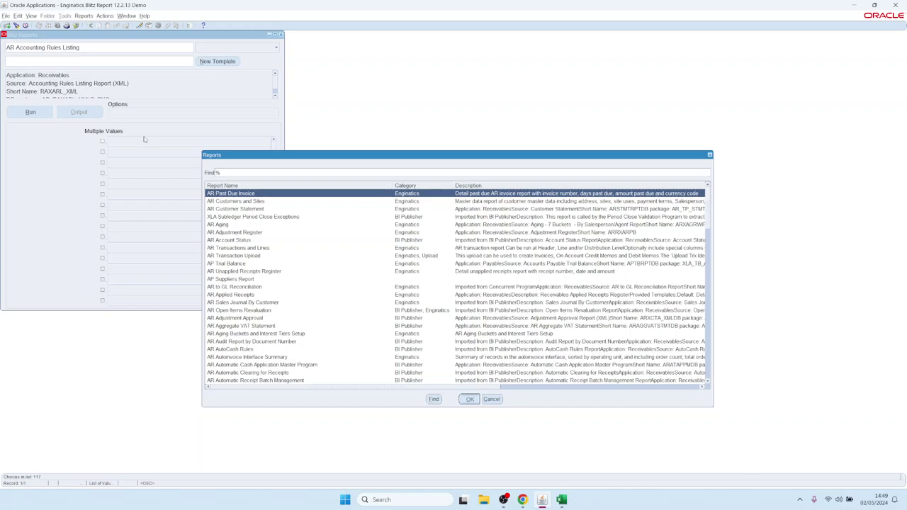
pyautogui.press('Return')
# Look through the Customer Name values and clear the user parameter defaults of the AR Past Due Invoice report.
pyautogui.moveTo(153, 226); pyautogui.dragTo(293, 226)
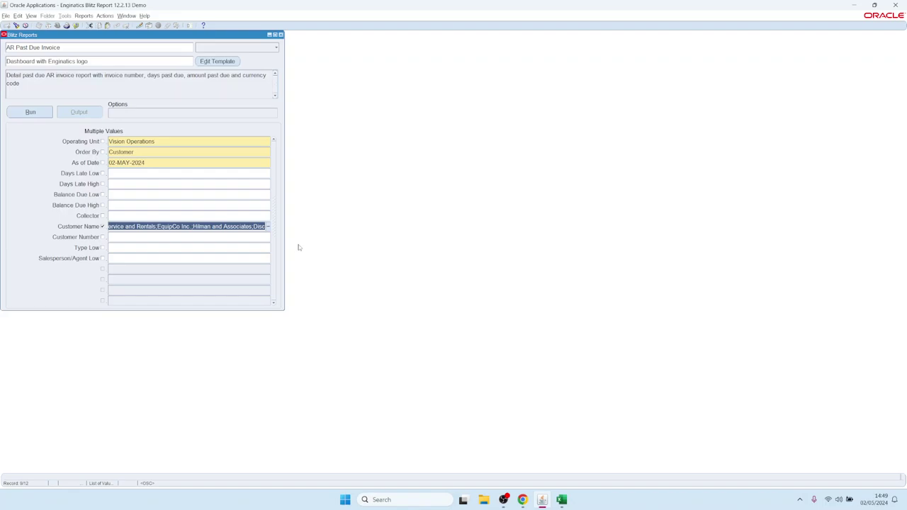
pyautogui.click(105, 16)
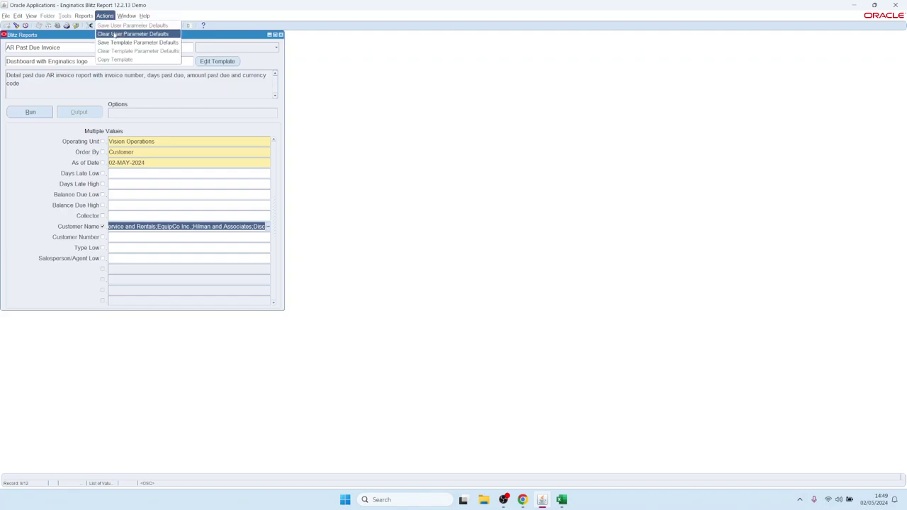
pyautogui.click(114, 34)
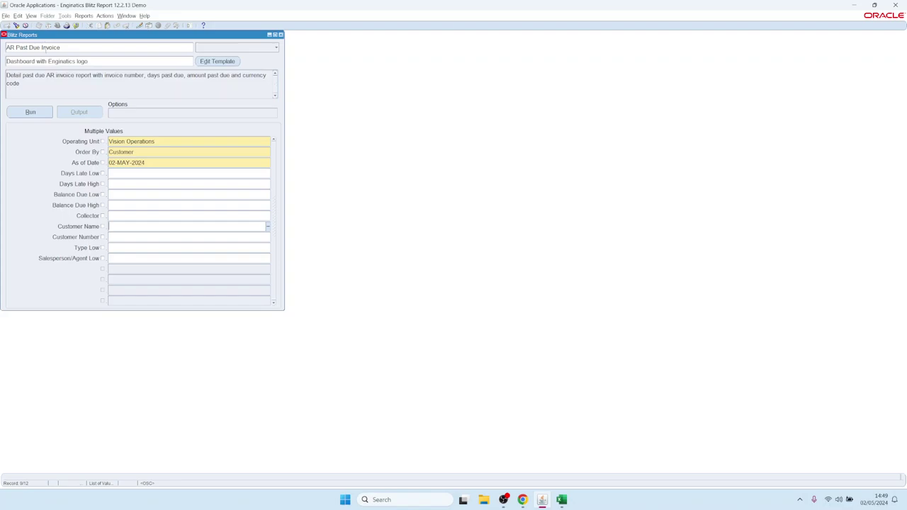
# List all my concurrent requests from the last 7 days.
pyautogui.click(44, 48)
pyautogui.click(31, 16)
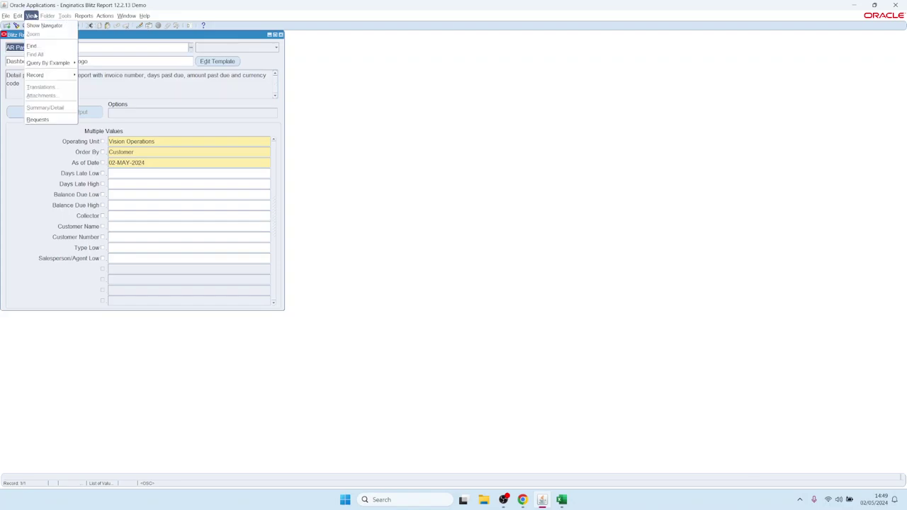
pyautogui.click(38, 120)
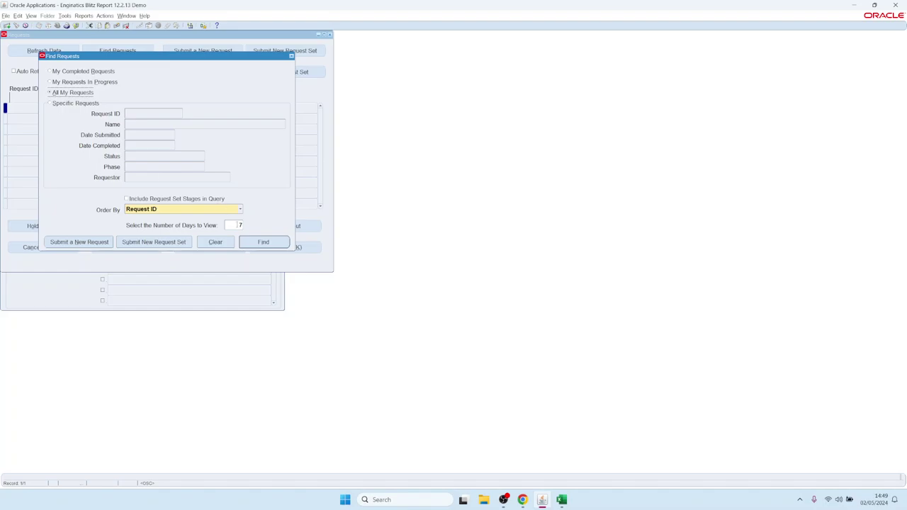
pyautogui.click(263, 242)
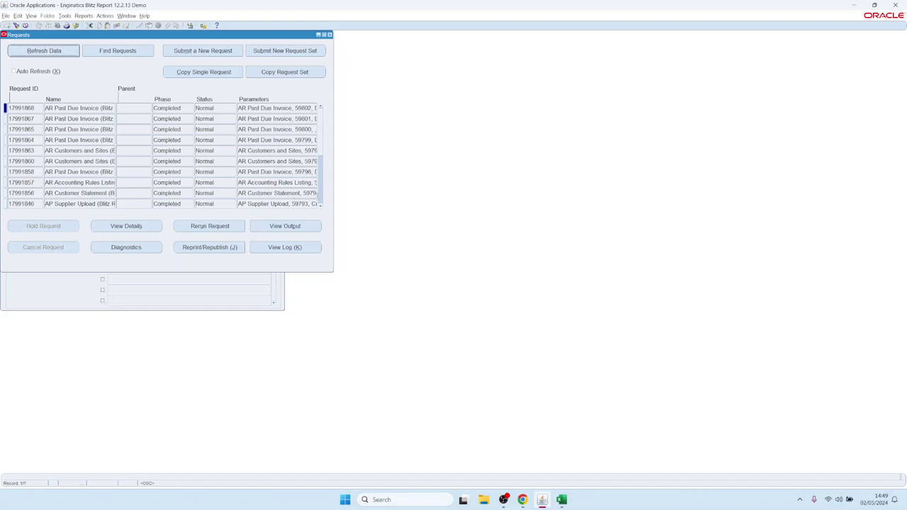
# View the Excel output of the older AR Past Due Invoice request listed just below the two AR Aging requests, and close that workbook.
pyautogui.click(319, 200)
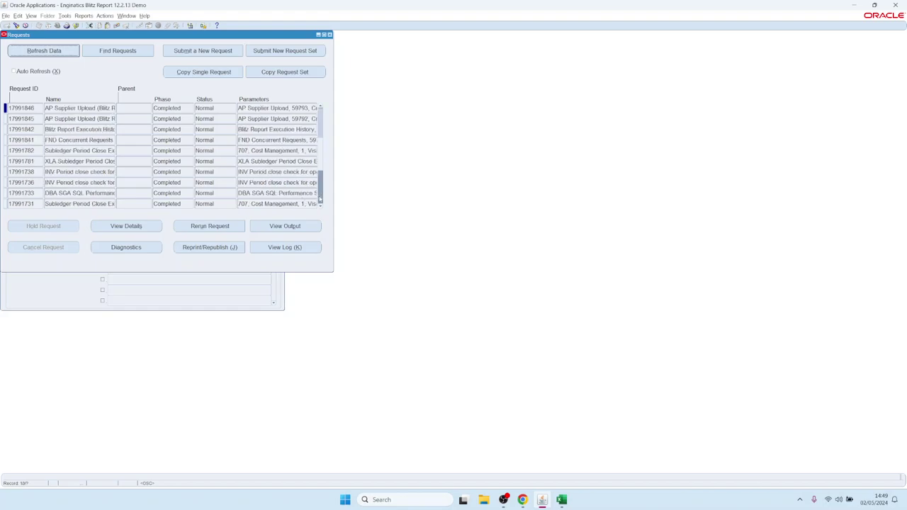
pyautogui.click(319, 200)
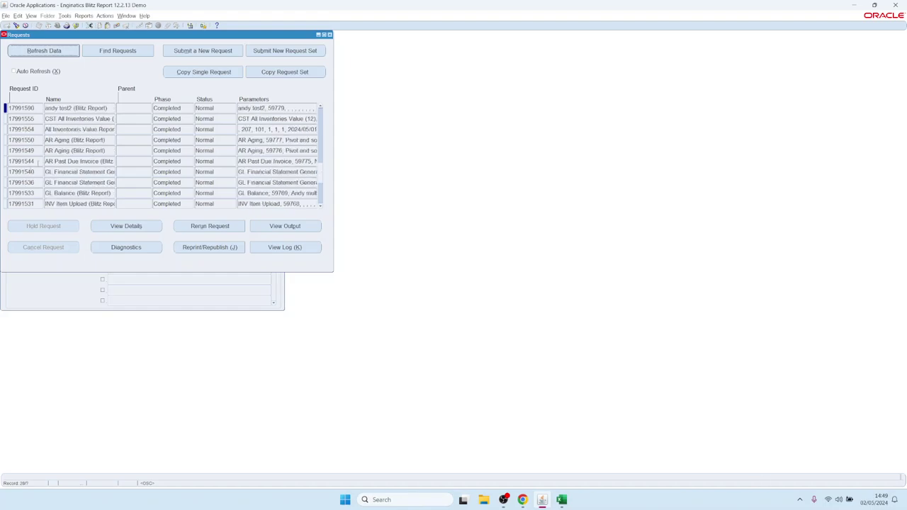
pyautogui.click(73, 161)
pyautogui.click(277, 225)
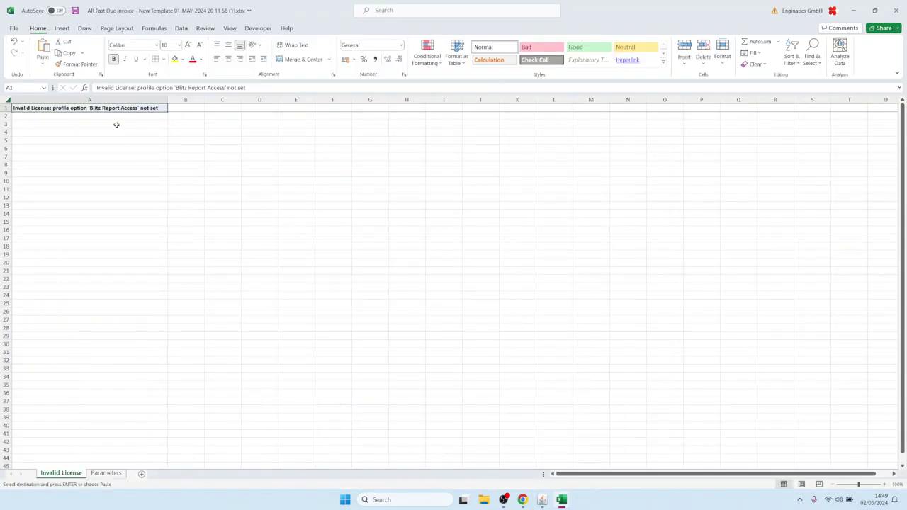
pyautogui.click(107, 123)
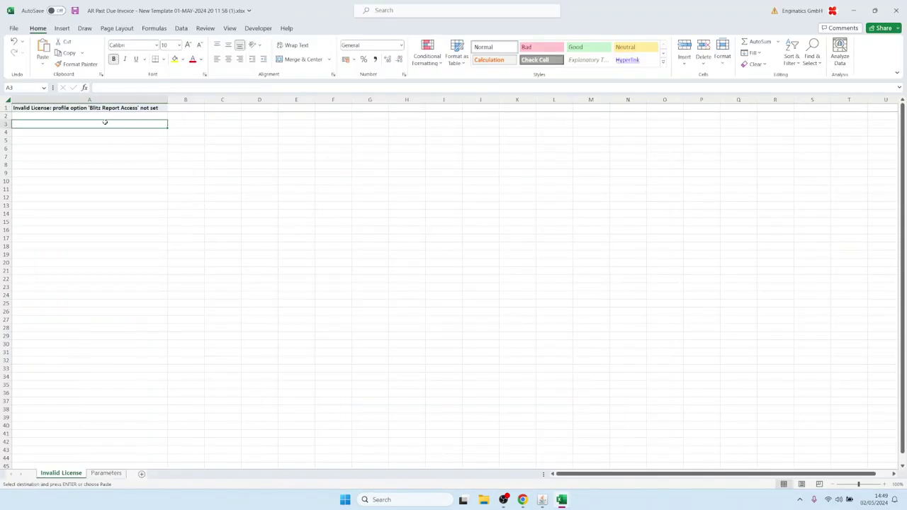
pyautogui.click(220, 139)
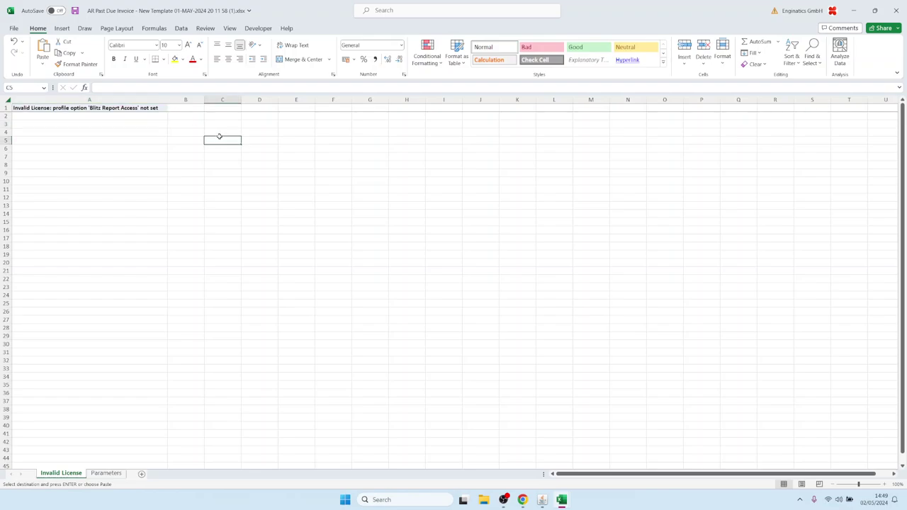
pyautogui.click(895, 10)
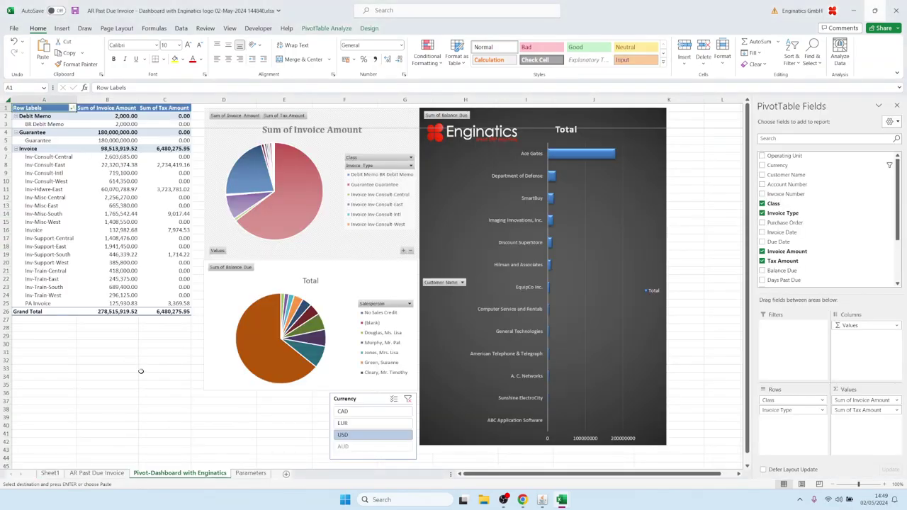
# Return to Oracle Applications and close the Requests window.
pyautogui.moveTo(541, 502)
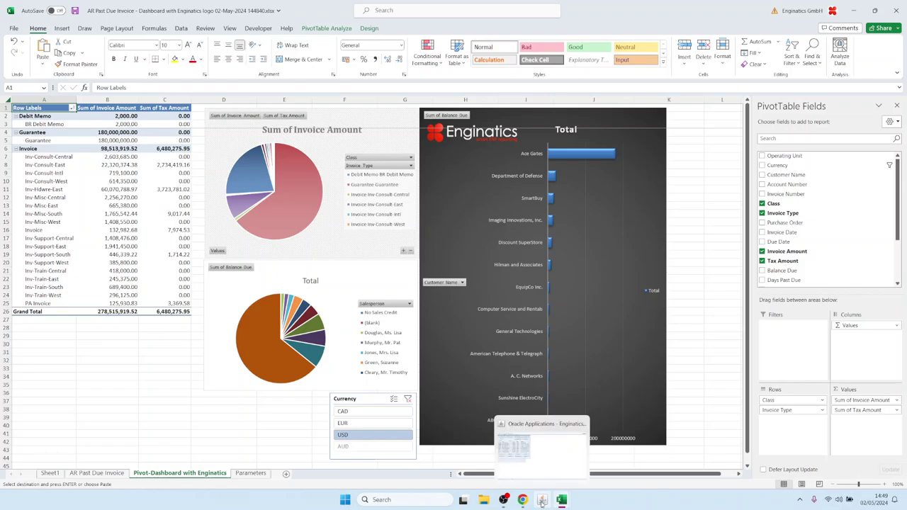
pyautogui.click(536, 456)
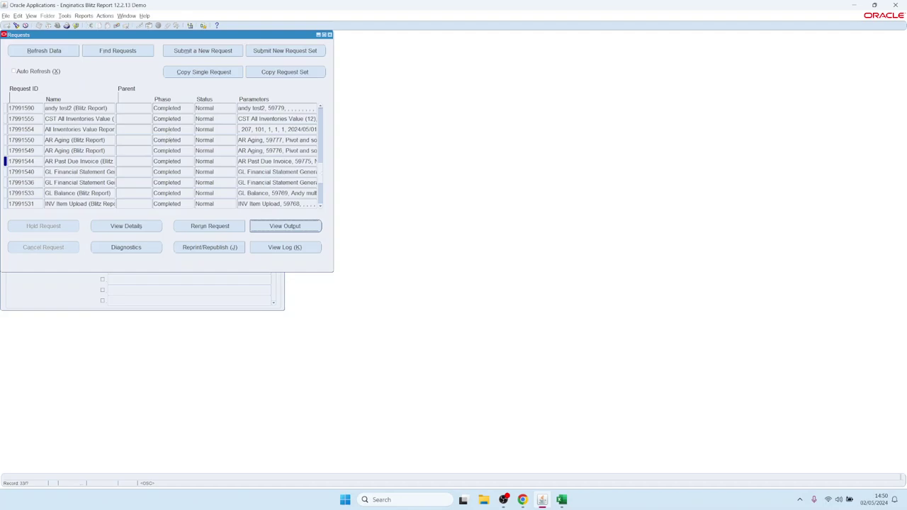
pyautogui.click(329, 35)
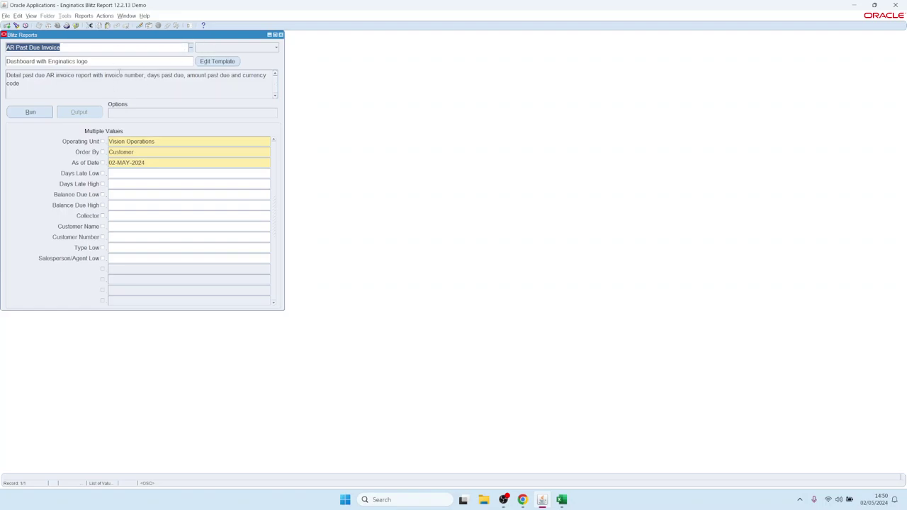
# Filter the report list by the Enginatics category and select the AP Trial Balance report.
pyautogui.click(241, 49)
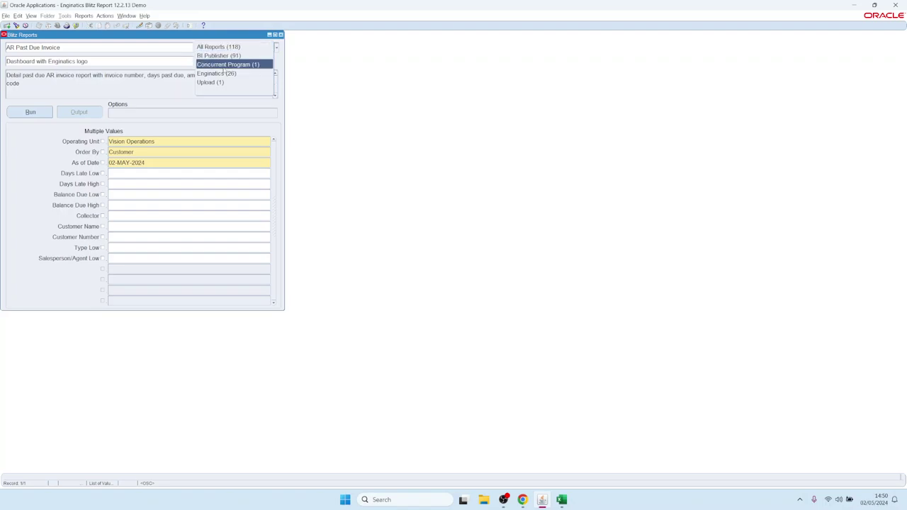
pyautogui.click(225, 75)
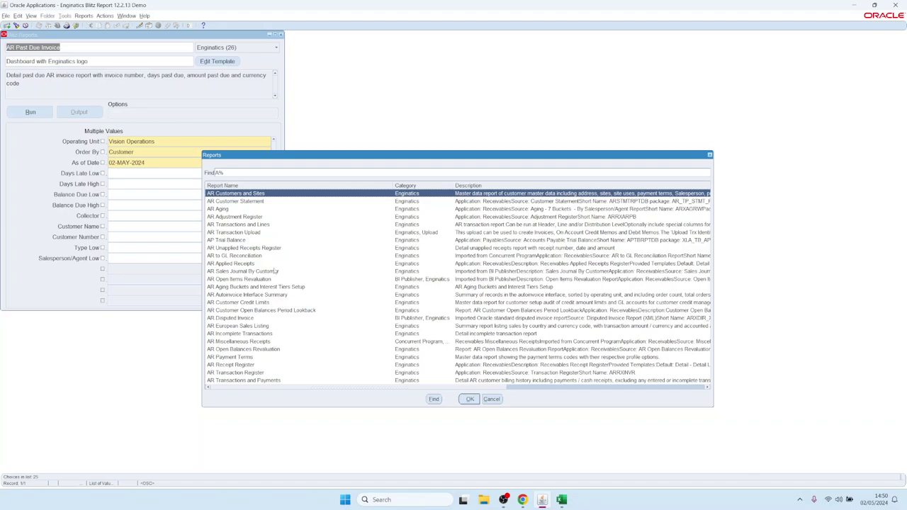
pyautogui.doubleClick(239, 241)
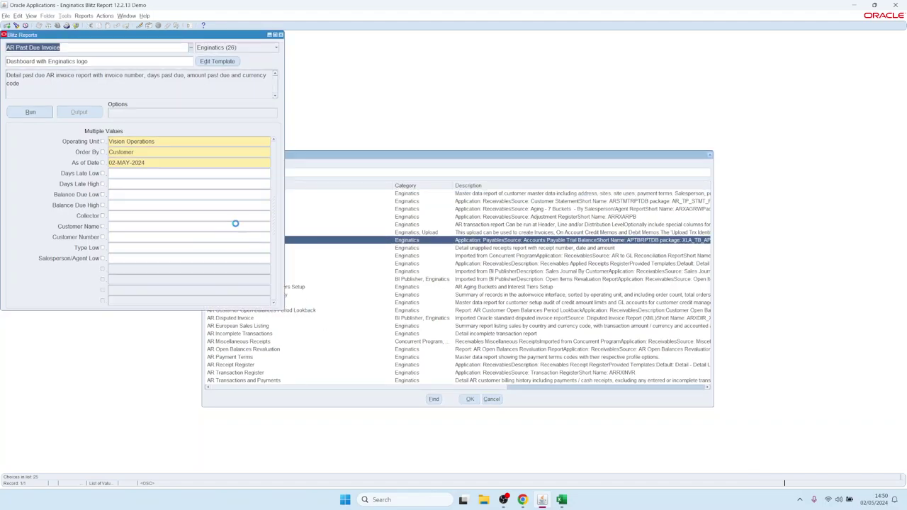
# Filter the report list by the BI Publisher category, select the AR Accounting Rules Listing report and run it.
pyautogui.click(226, 49)
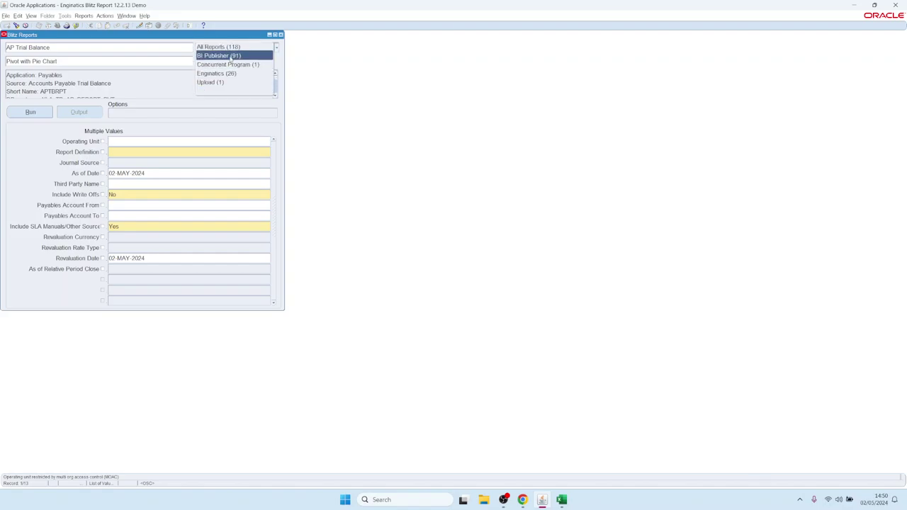
pyautogui.click(216, 56)
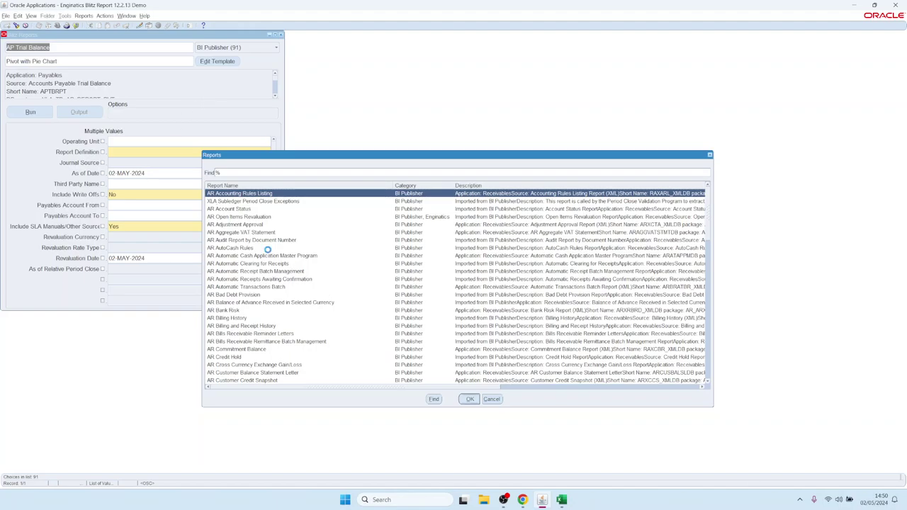
pyautogui.press('Return')
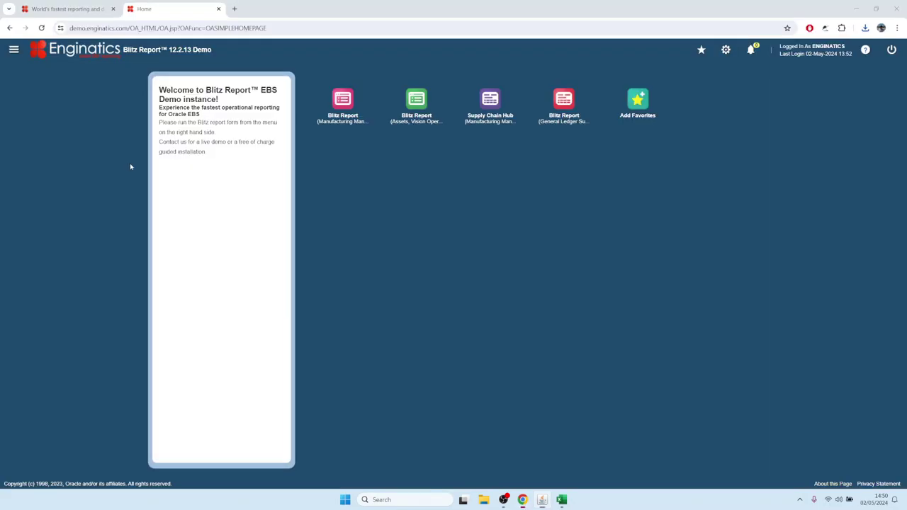
# View the AR Accounting Rules Listing output in Excel and return to Oracle Applications.
pyautogui.hotkey('alt', 'Tab')
pyautogui.hotkey('alt', 'Tab')
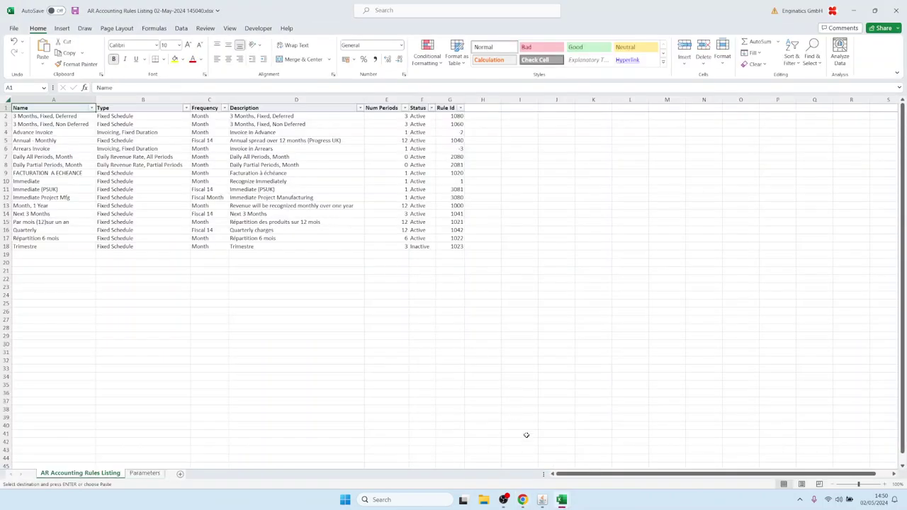
pyautogui.click(541, 500)
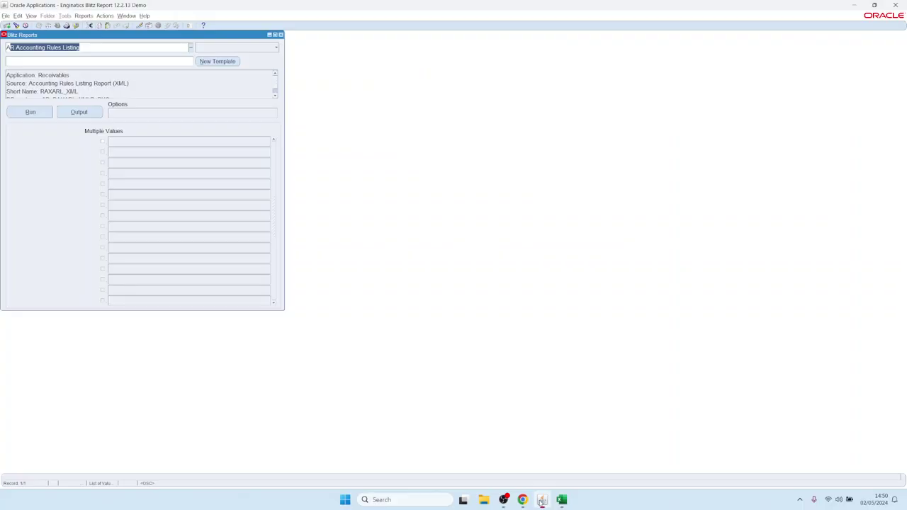